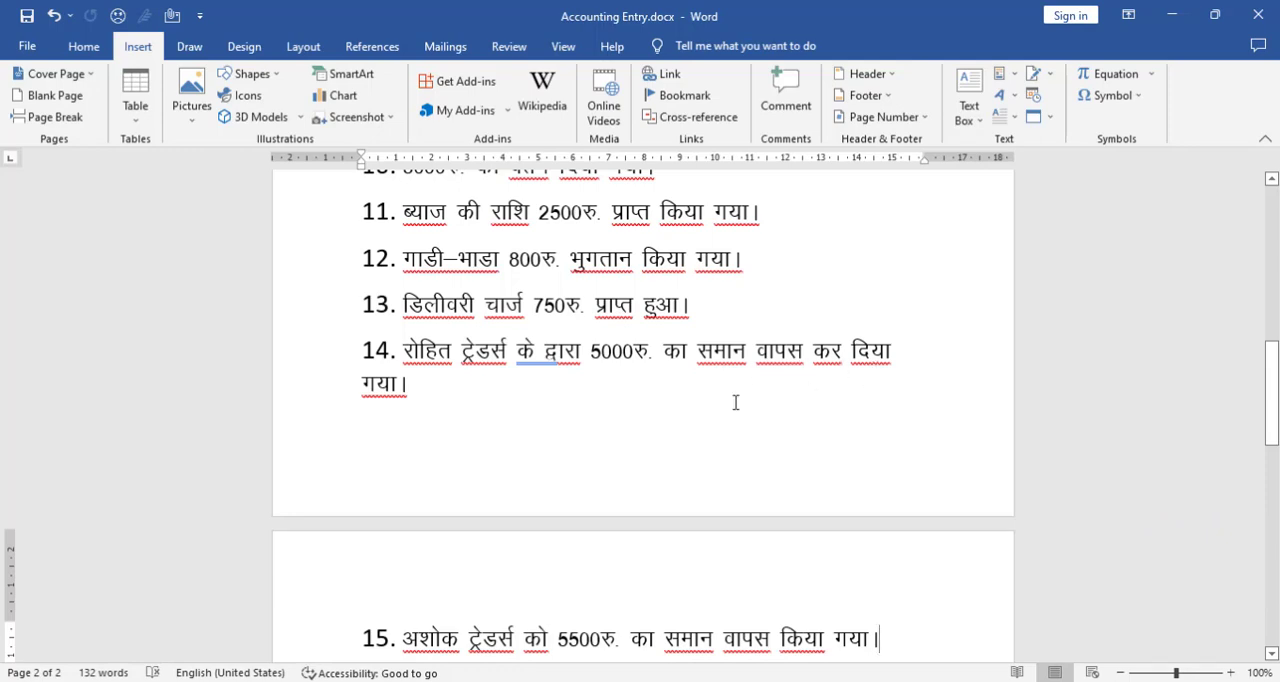
Step: Review the numbered transactions in the Accounting Entry document, including the Rohit Traders credit sale and goods return
scroll(641, 402, "up", 5)
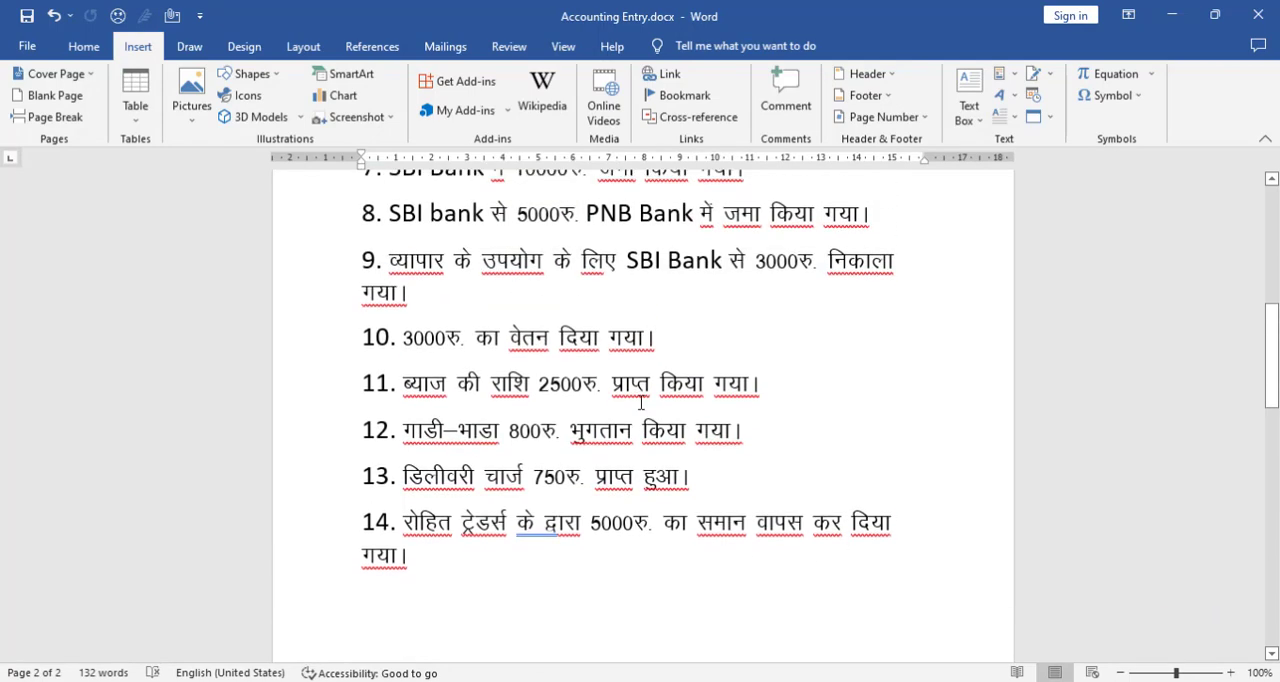
scroll(641, 402, "up", 3)
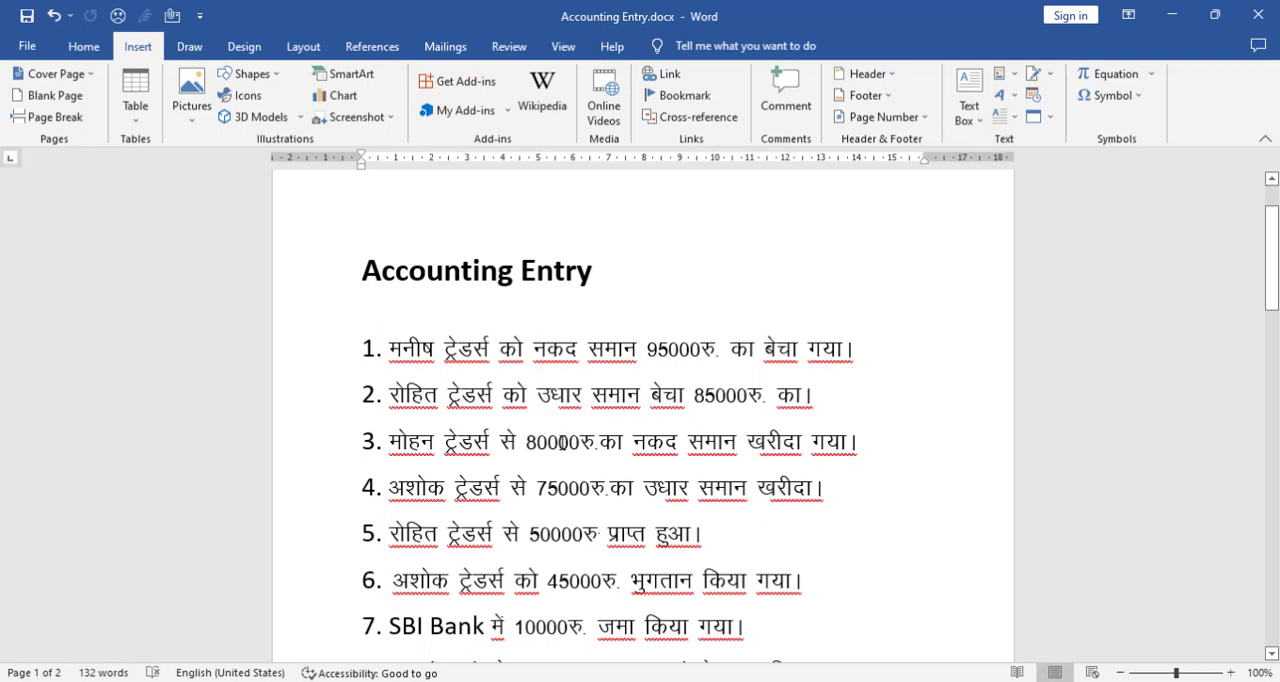
scroll(562, 443, "down", 1)
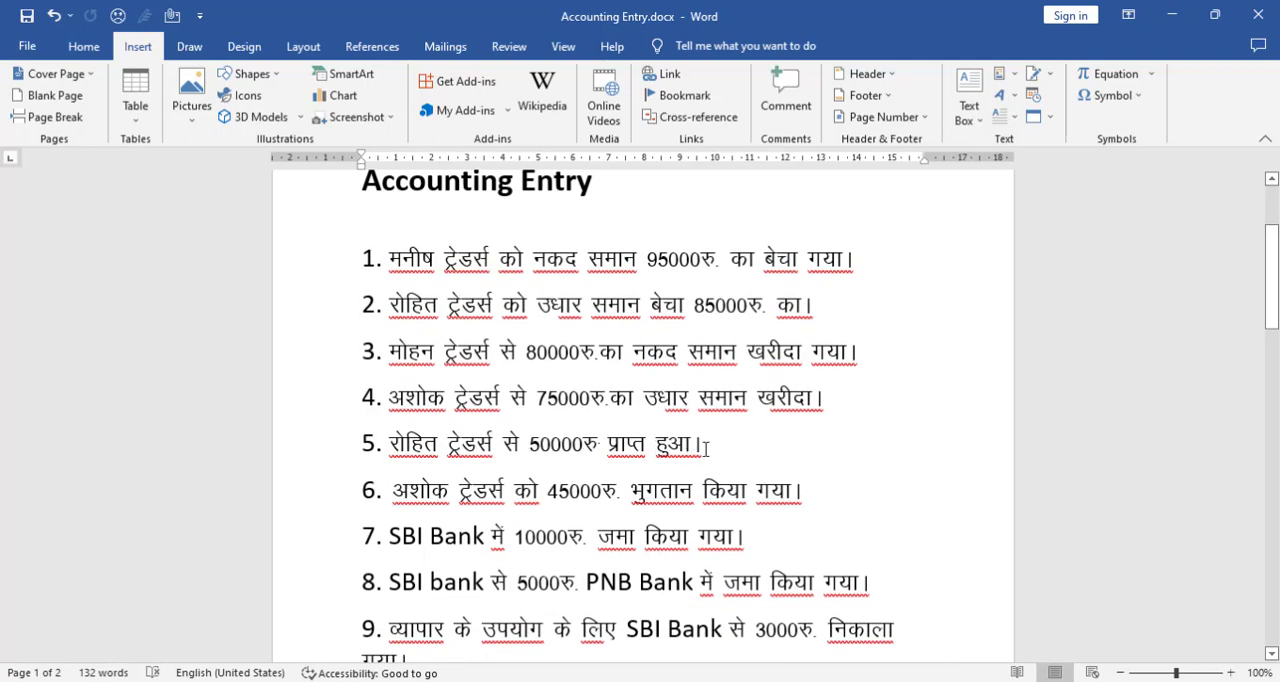
scroll(705, 449, "down", 5)
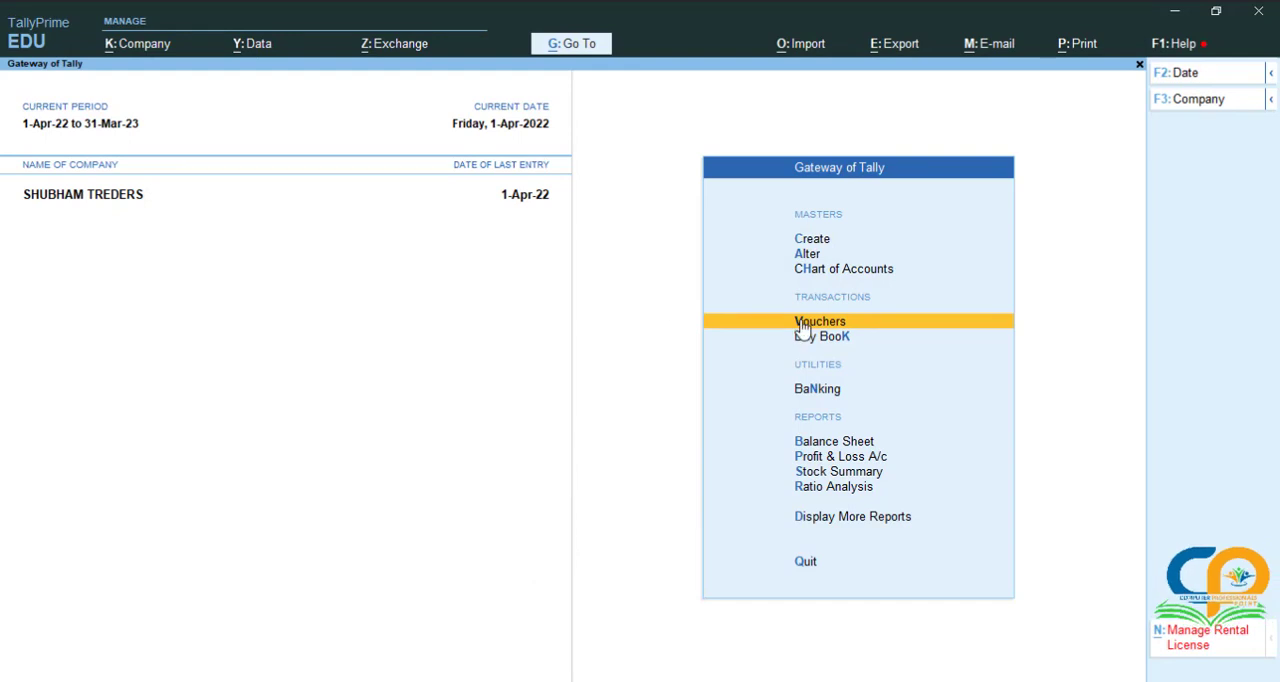
Step: In TallyPrime, open voucher entry and change the voucher type to Credit Note
left_click(803, 327)
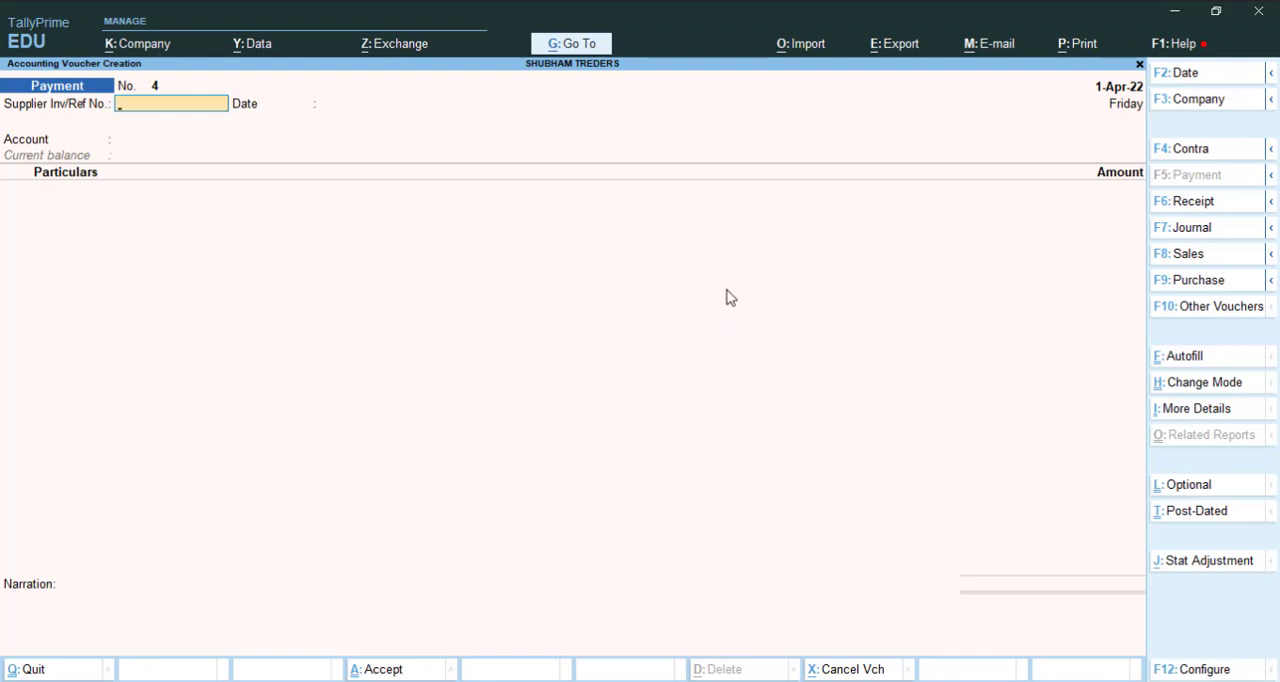
left_click(1184, 310)
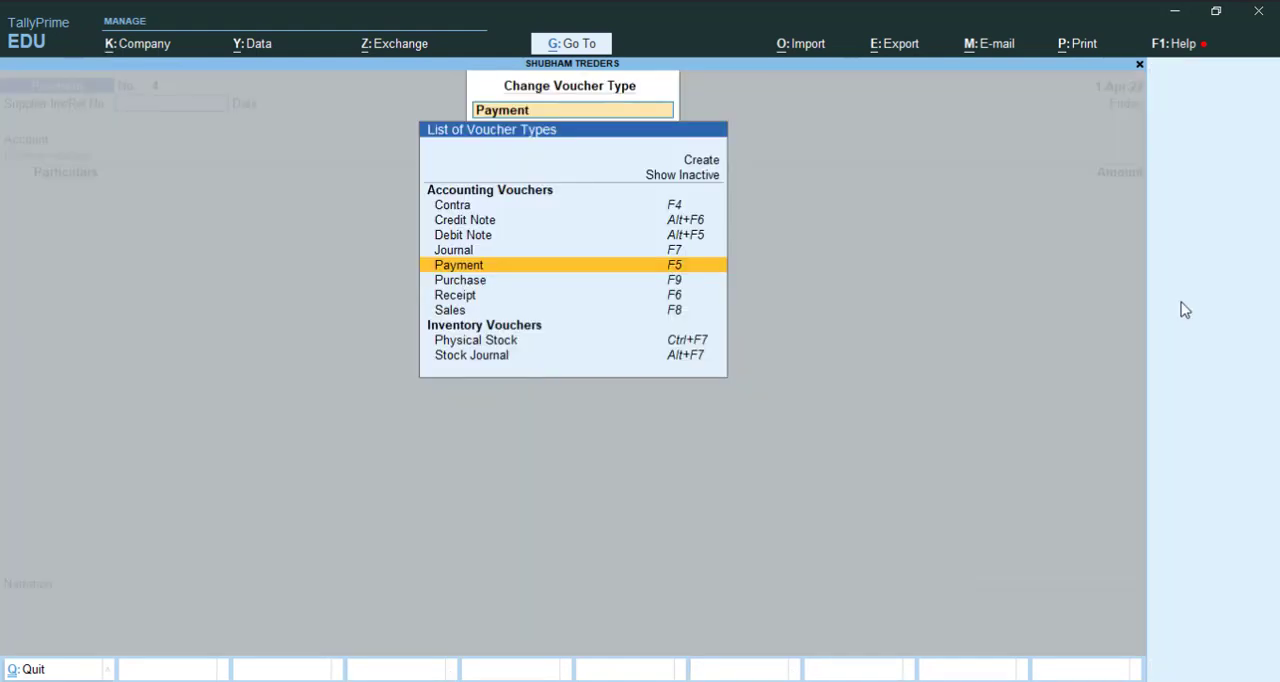
left_click(473, 224)
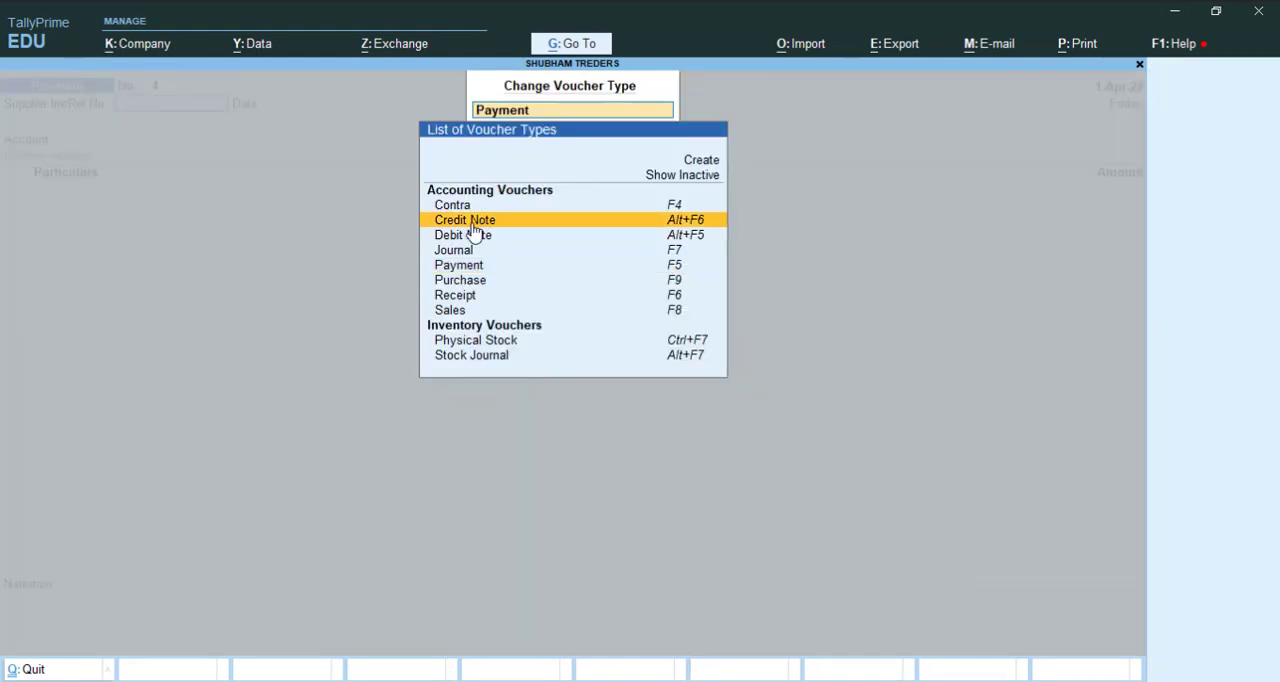
left_click(678, 228)
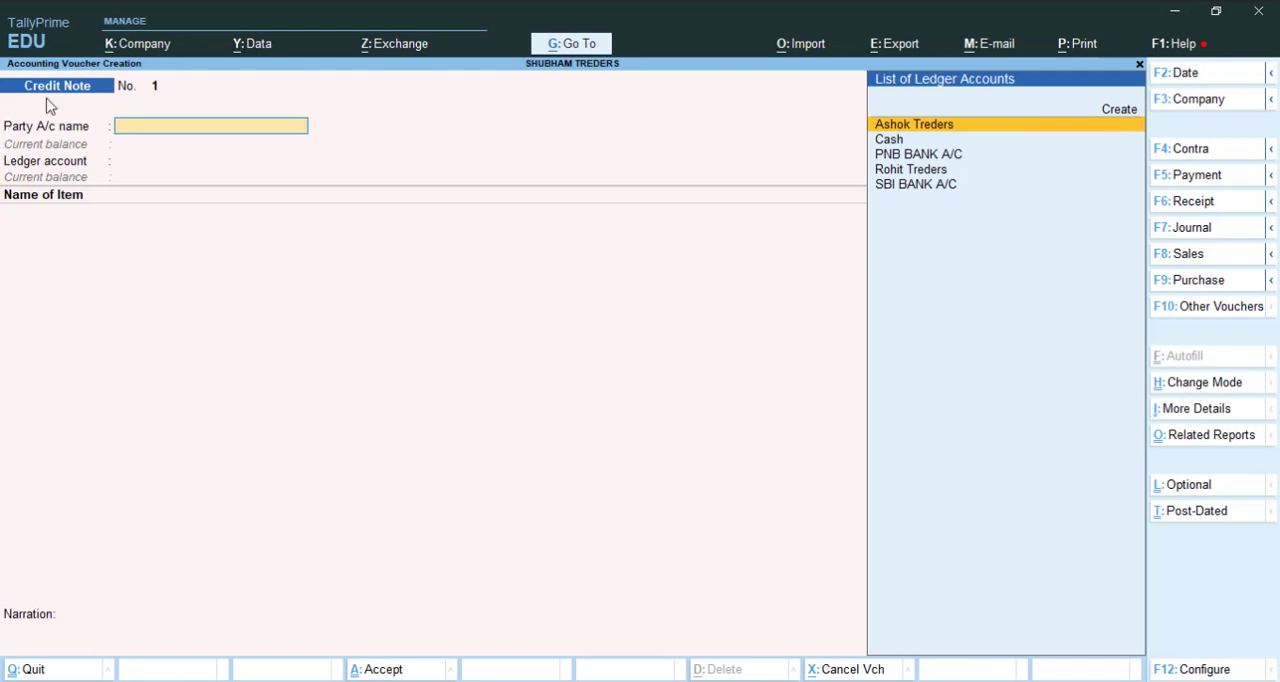
Step: Change the credit note's voucher mode to Accounting Invoice
key("ctrl")
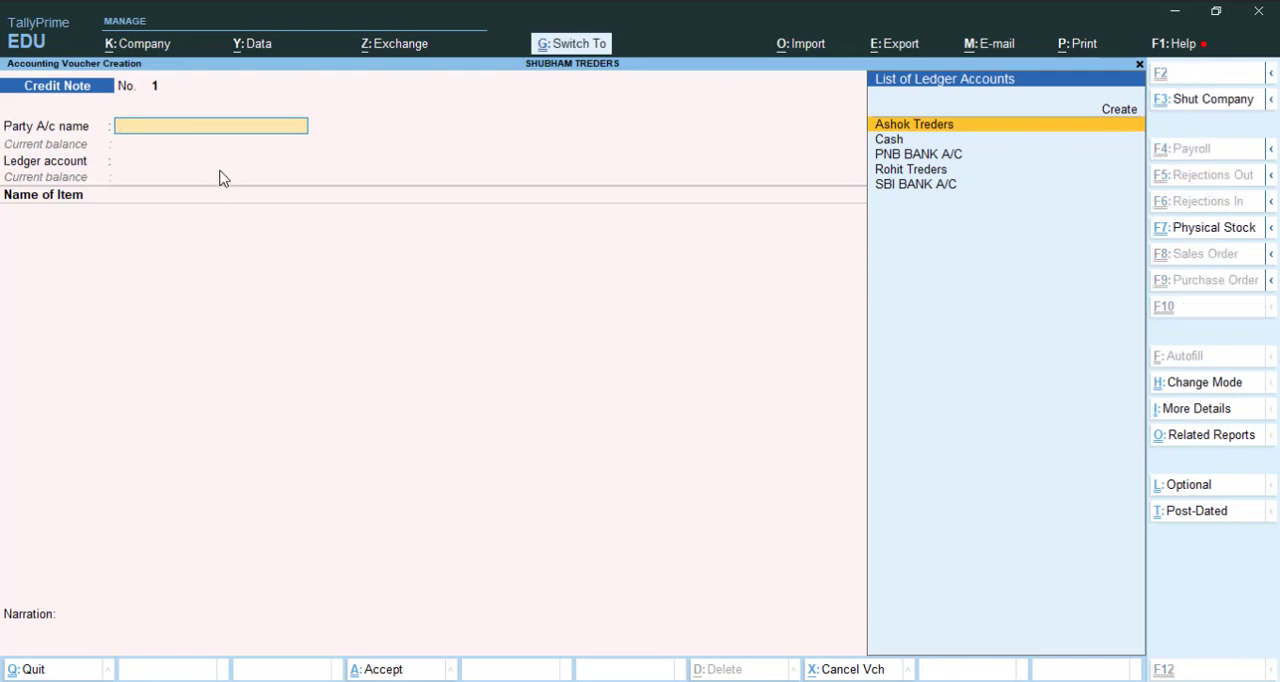
key("ctrl+h")
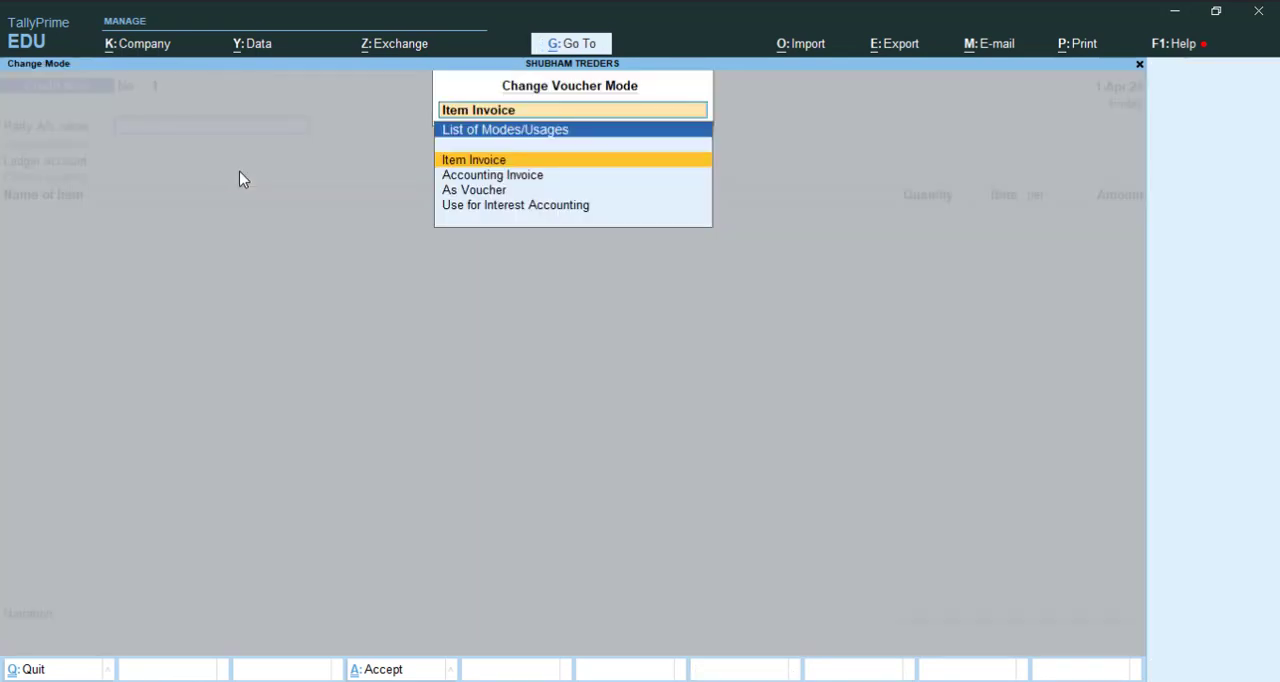
left_click(576, 178)
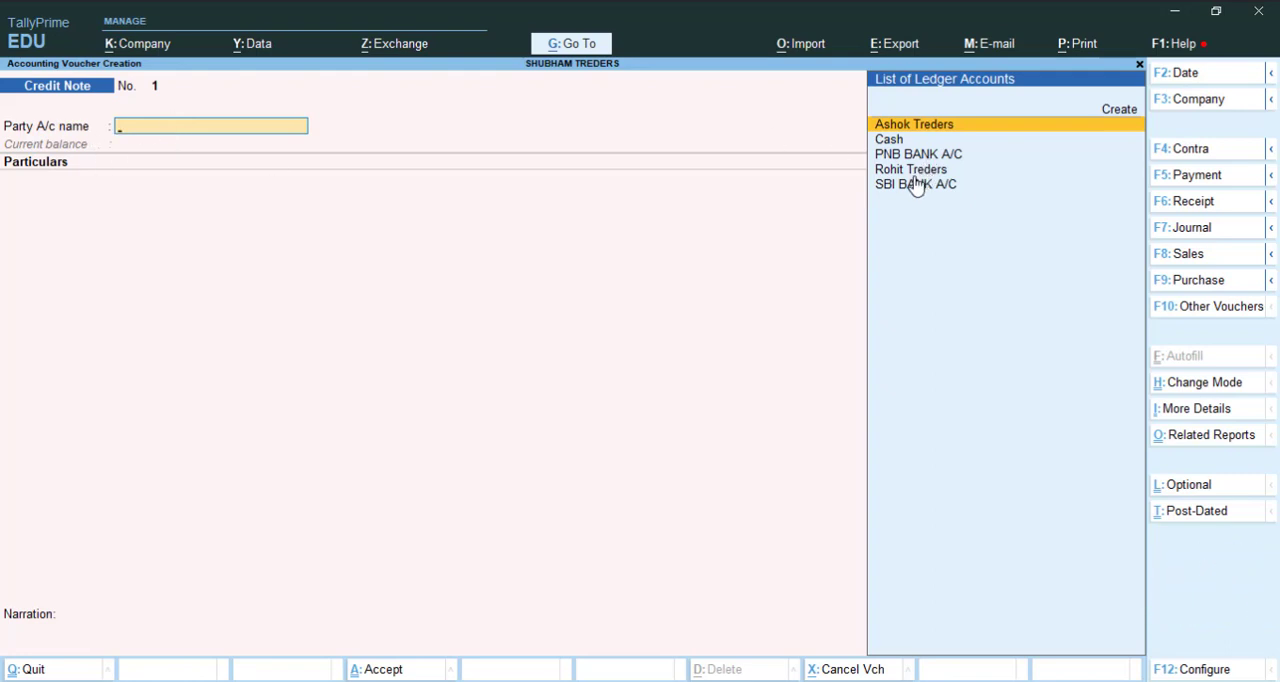
Step: Select Rohit Treders as the credit note's party, accepting blank receipt details and the default party details
key("Down")
key("Down")
key("Down")
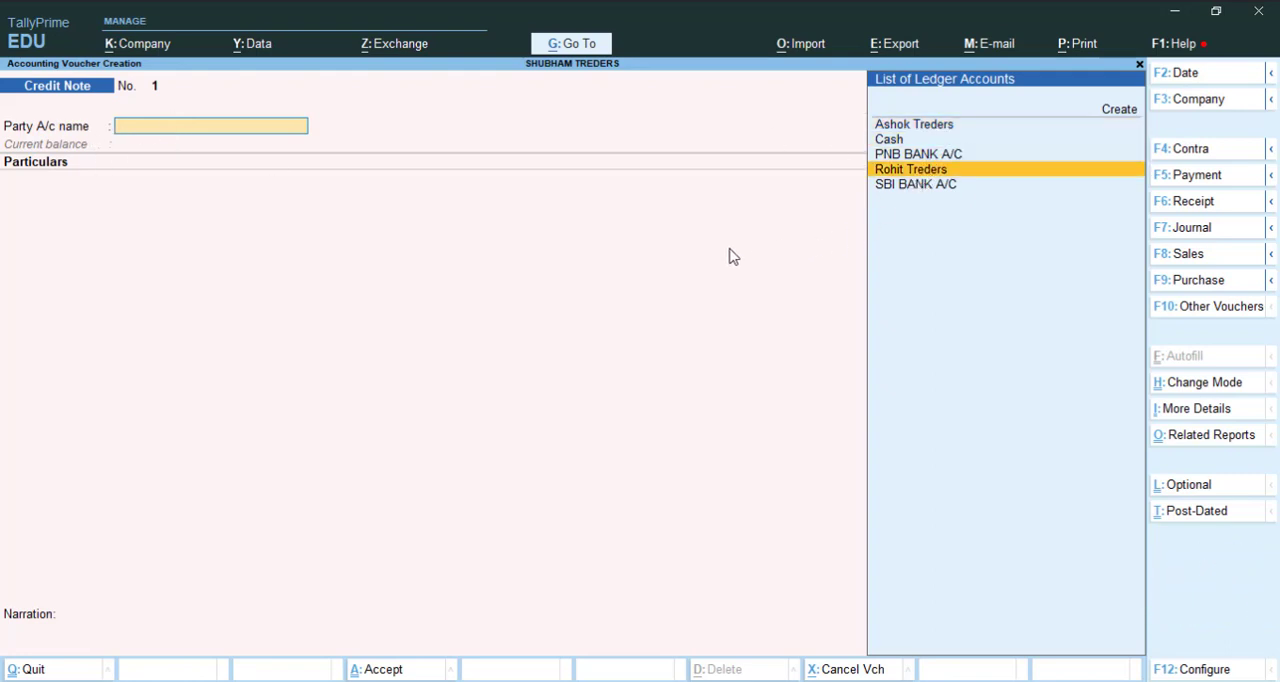
key("Return")
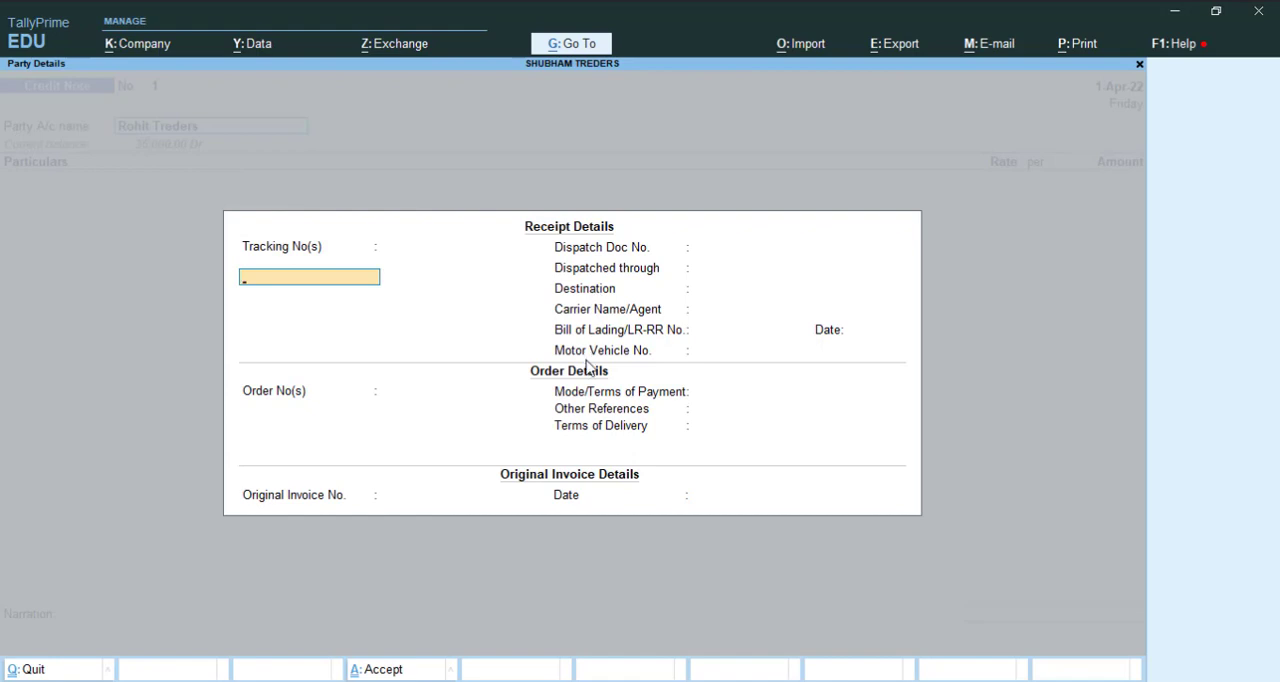
key("ctrl+a")
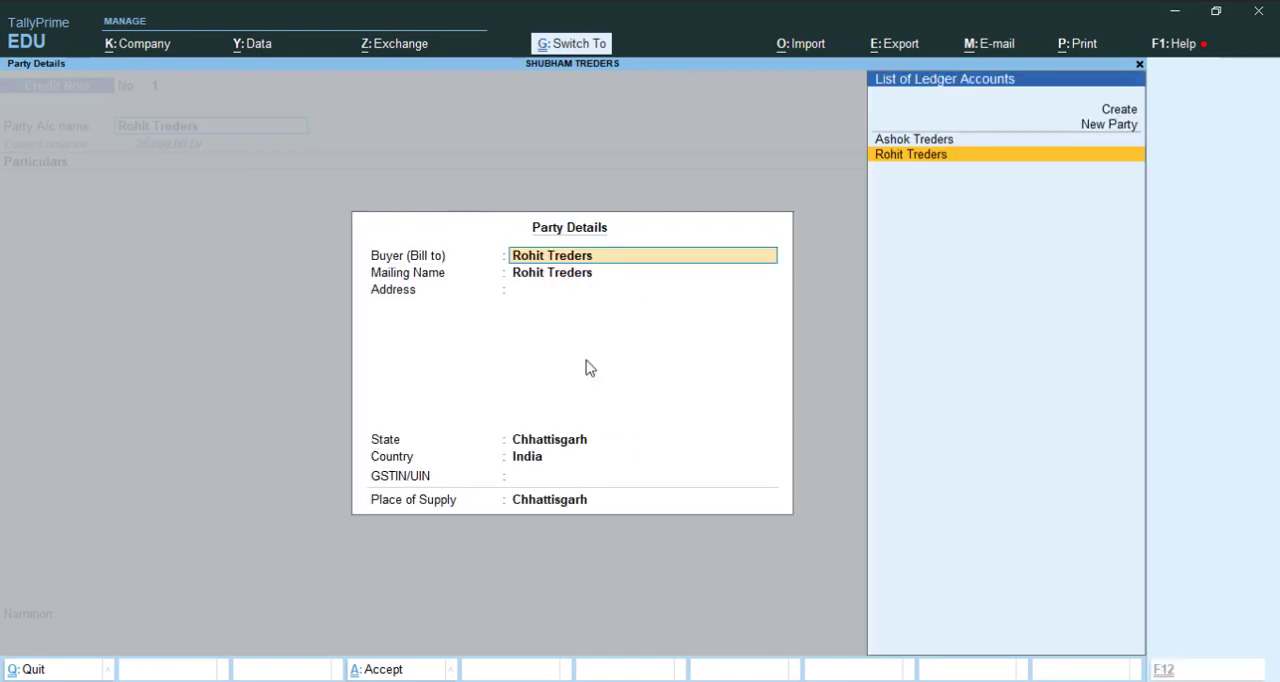
key("ctrl")
key("ctrl+a")
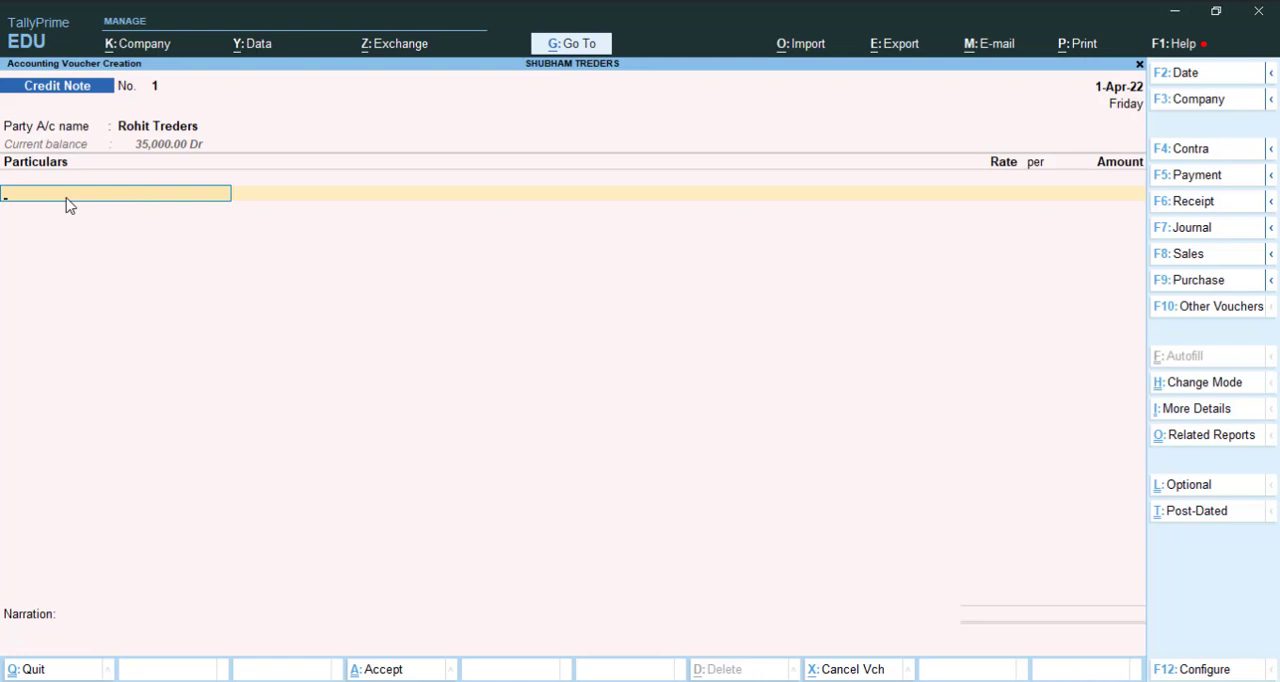
Step: Create a ledger named Sales Return under Sales Accounts for the credit note's particulars
key("ctrl")
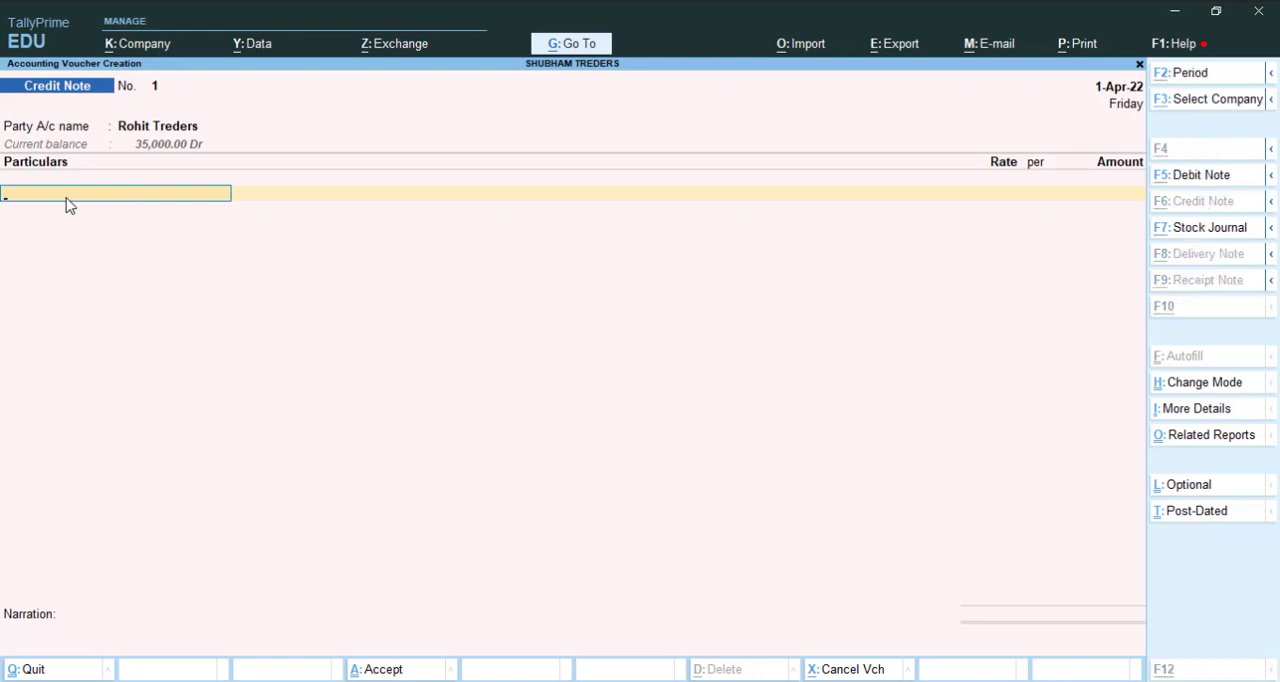
key("alt+c")
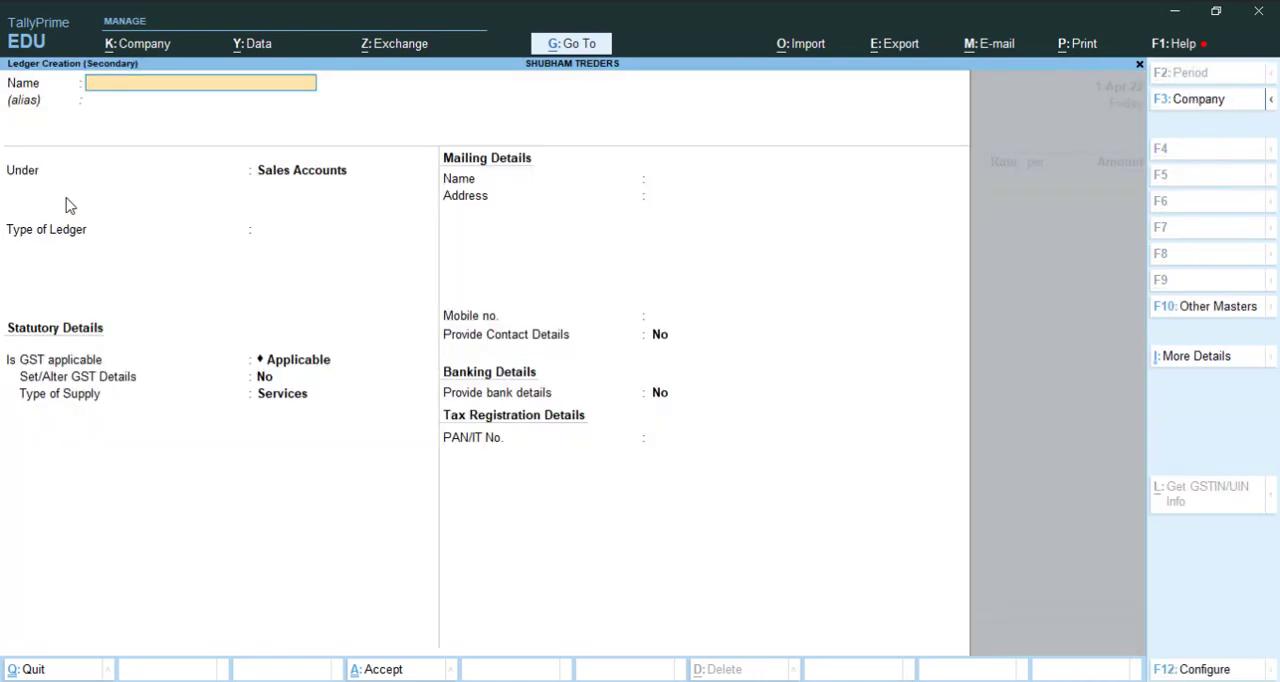
type("Sales Return")
key("Return")
key("Return")
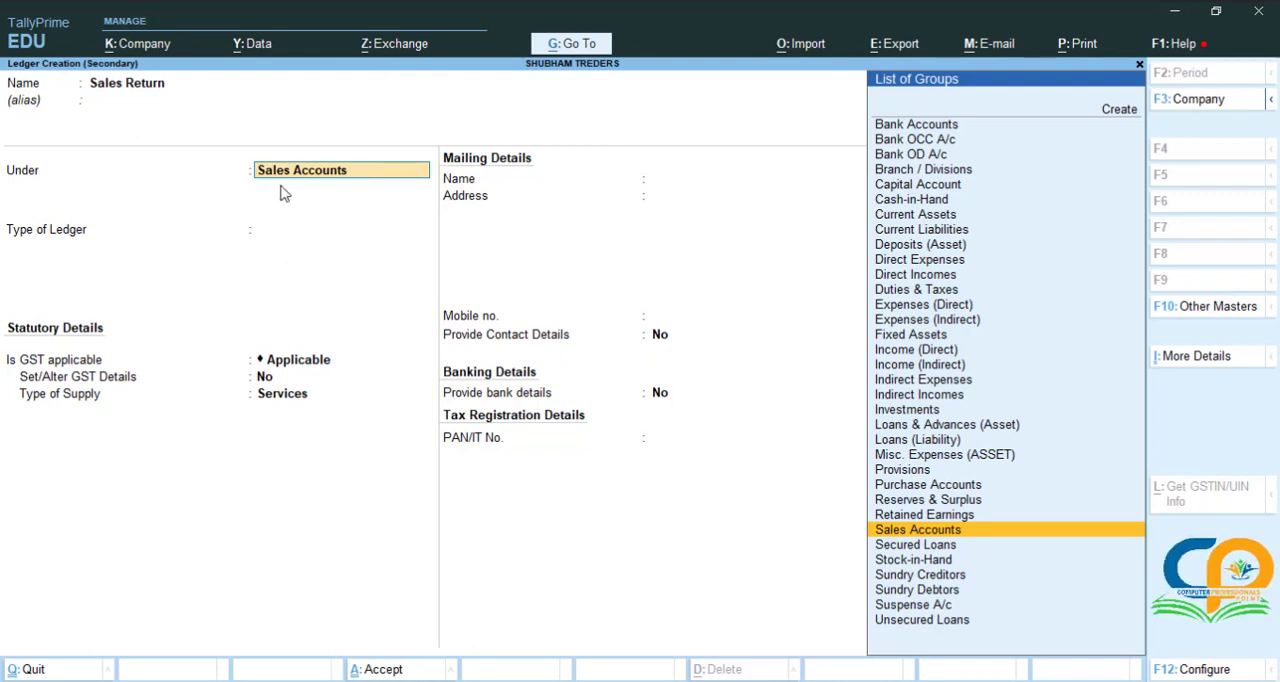
key("ctrl")
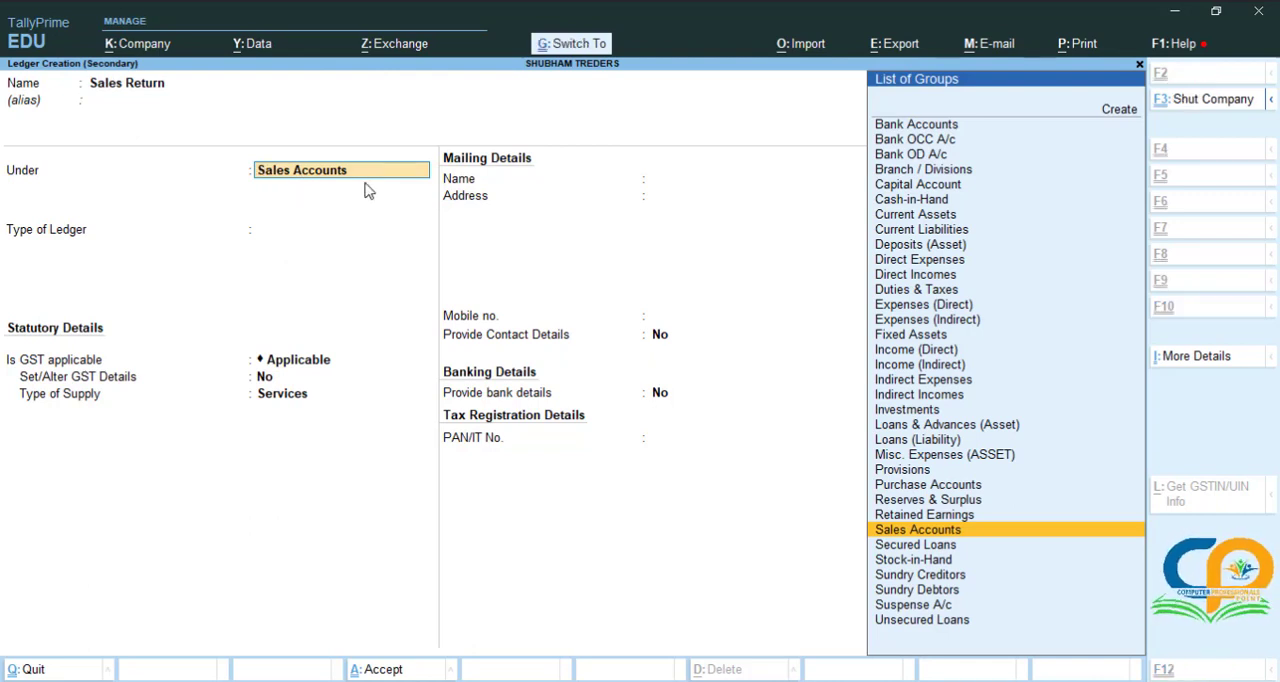
key("ctrl+a")
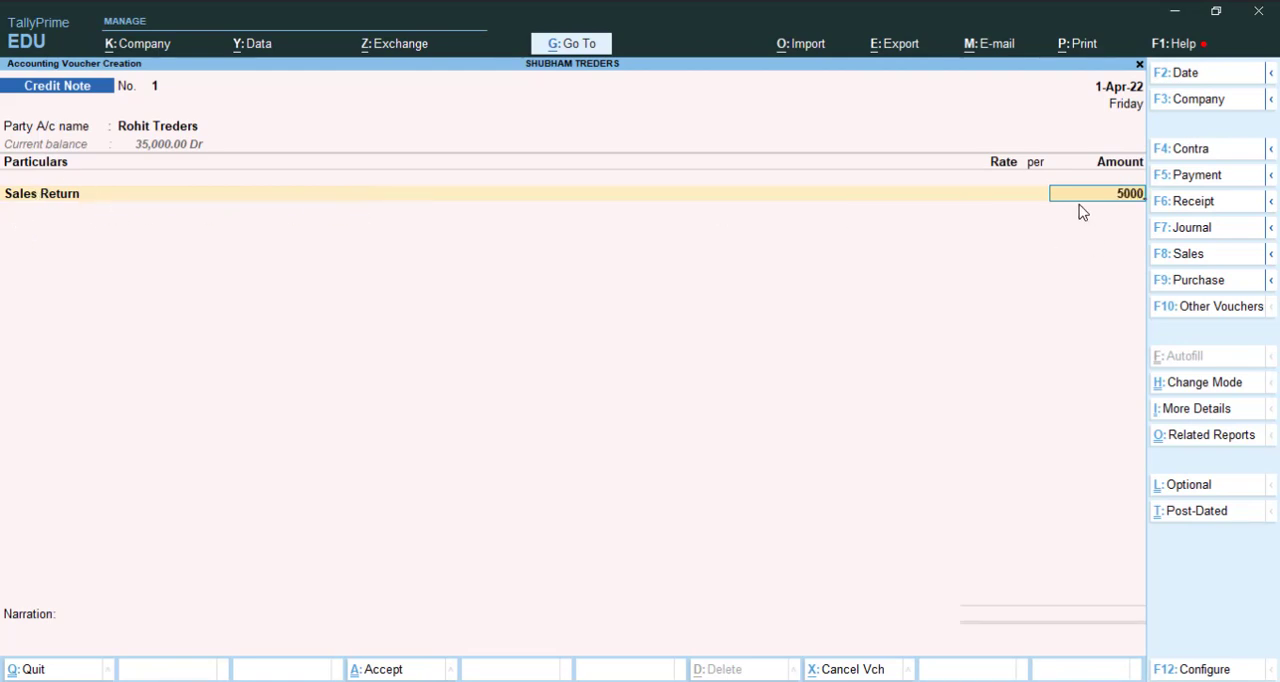
Step: Set the Sales Return amount to 5000 and save the credit note with the tax classification left blank
key("Return")
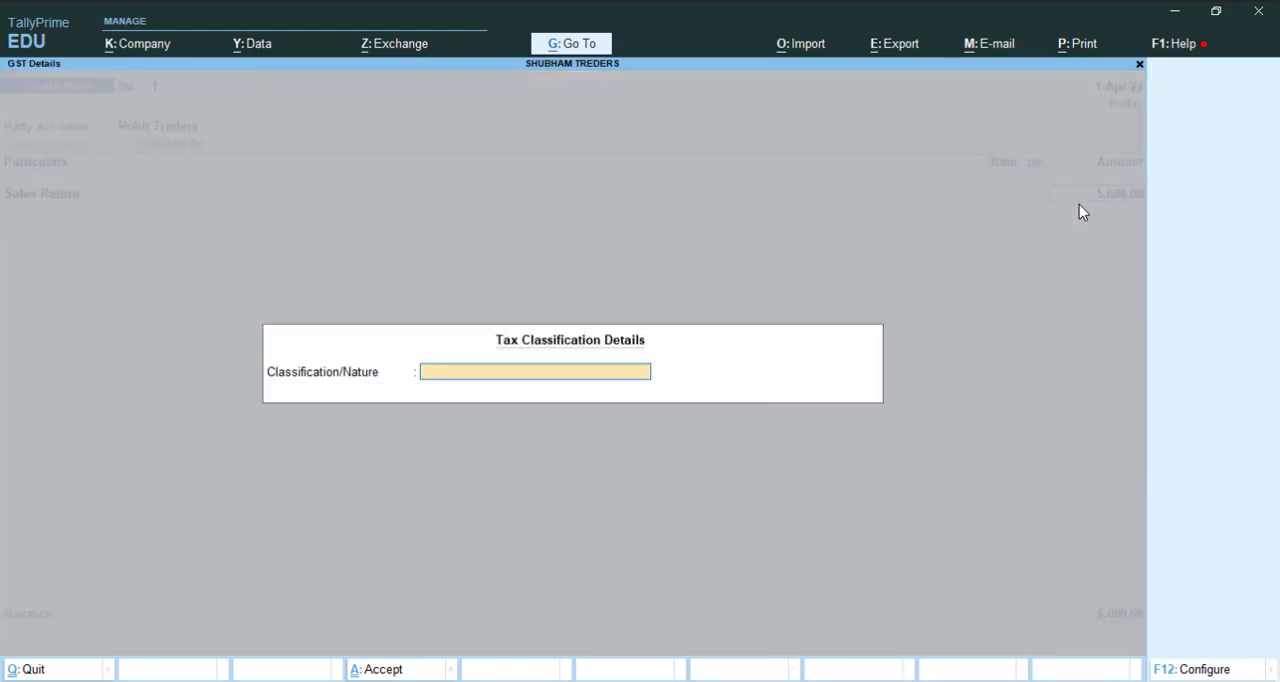
key("Return")
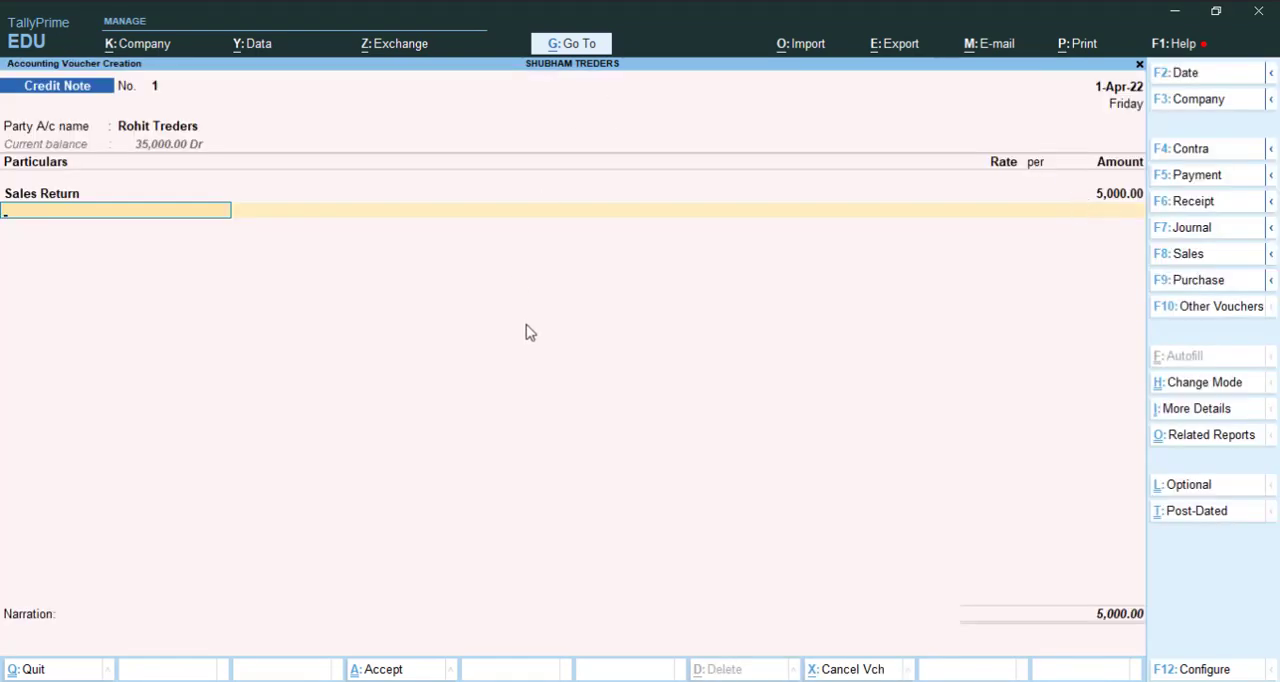
key("ctrl+a")
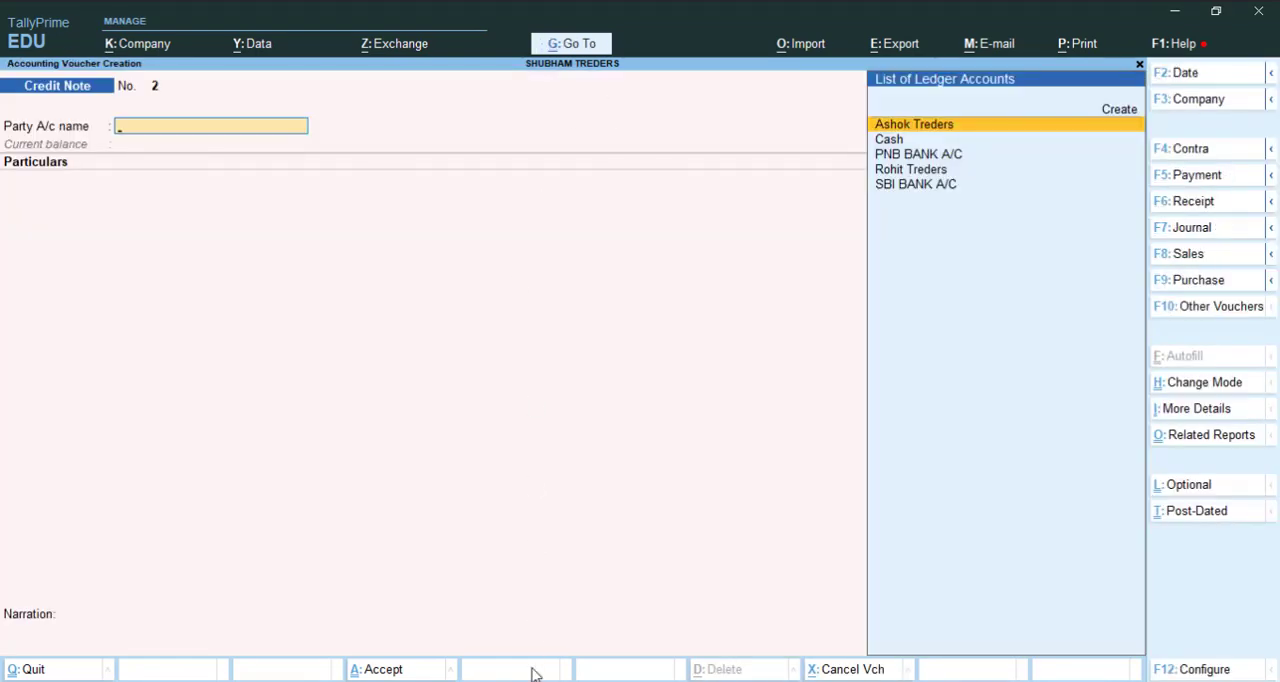
Step: Switch to the Accounting Entry document in Word and review entry 15 and the earlier Ashok Traders entries
key("alt+Tab")
scroll(447, 420, "down", 5)
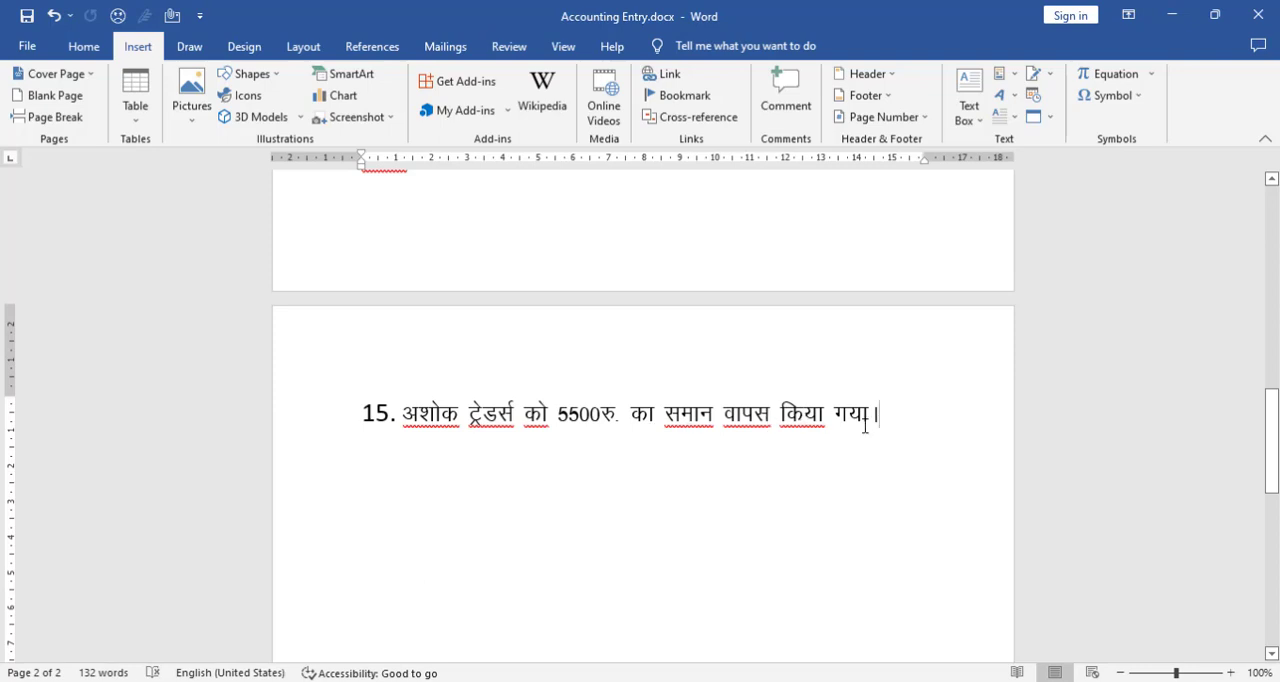
scroll(694, 450, "up", 7)
scroll(696, 447, "up", 3)
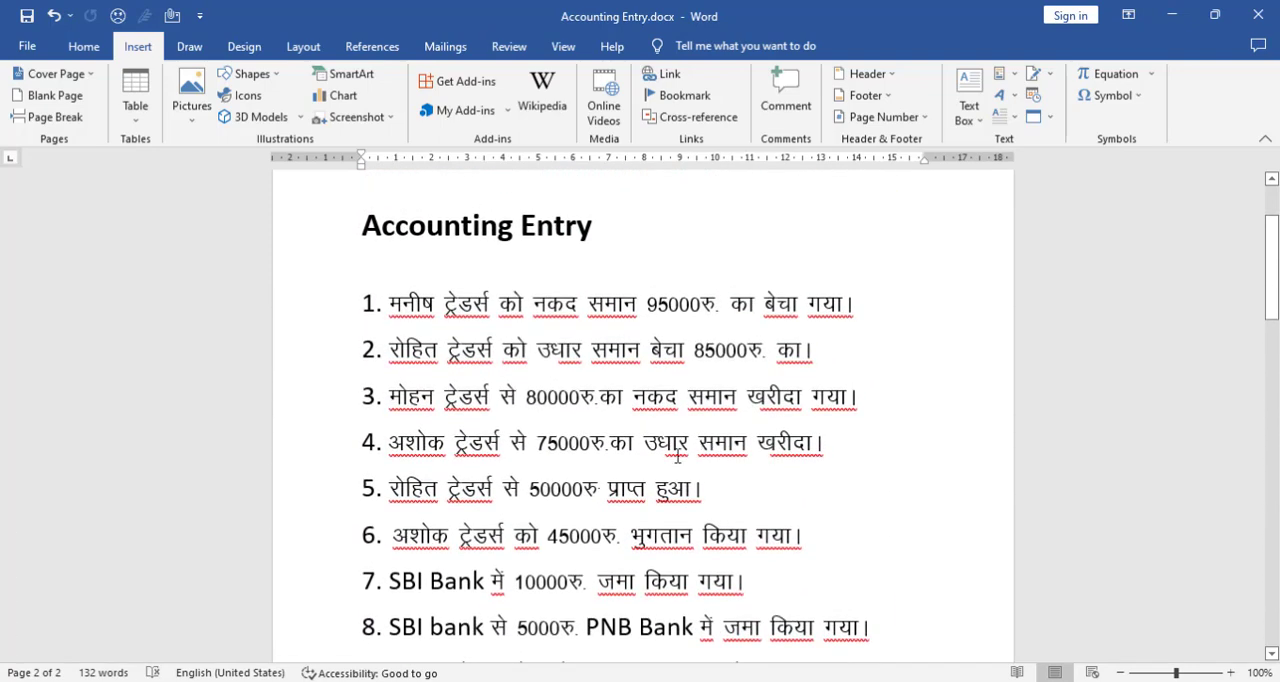
scroll(520, 400, "down", 2)
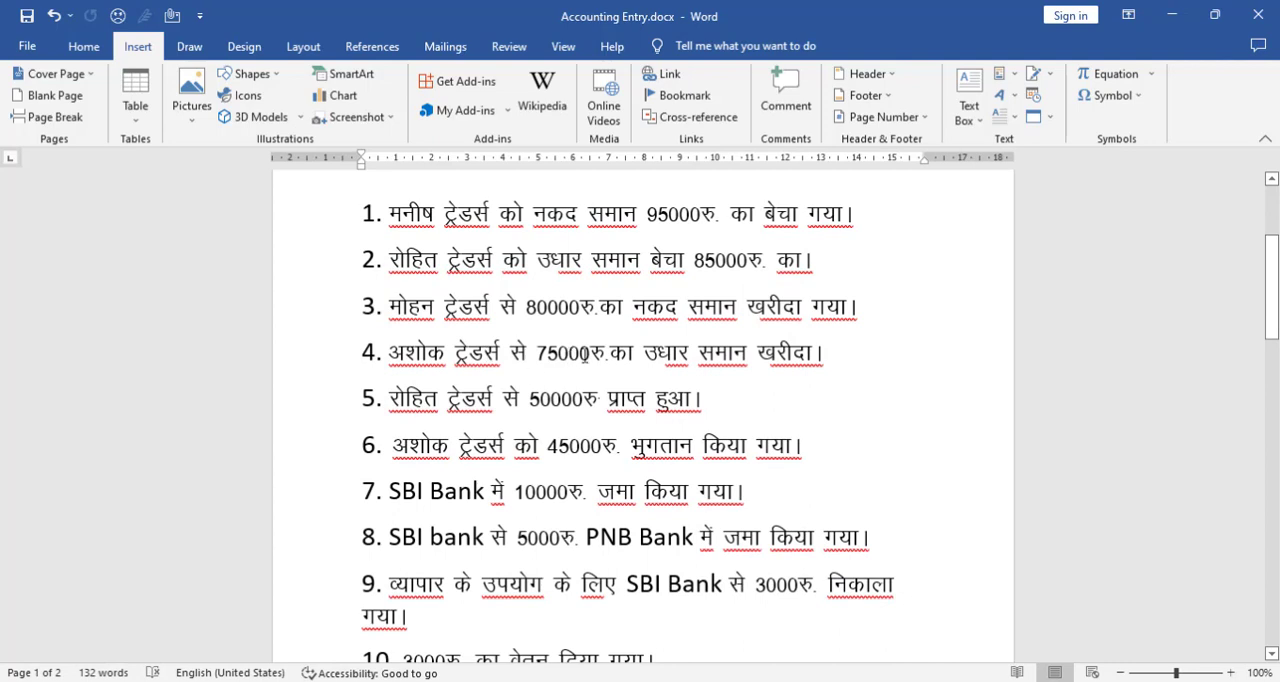
scroll(600, 428, "down", 1)
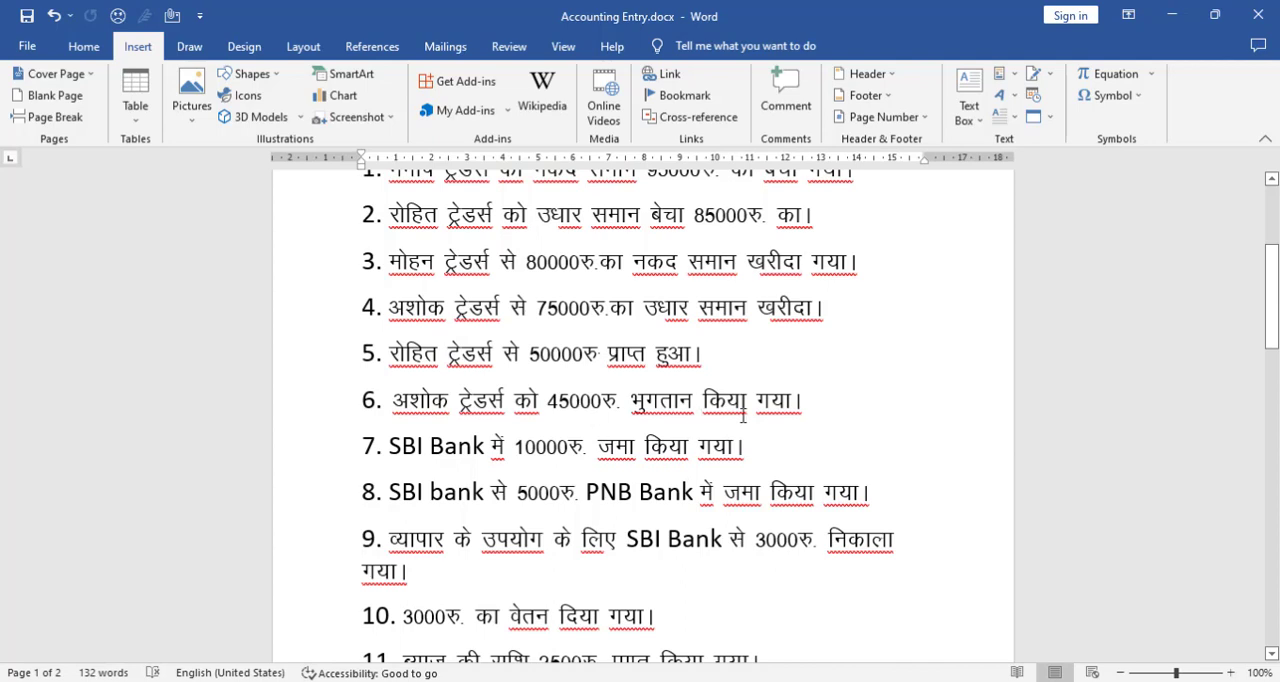
scroll(700, 440, "down", 8)
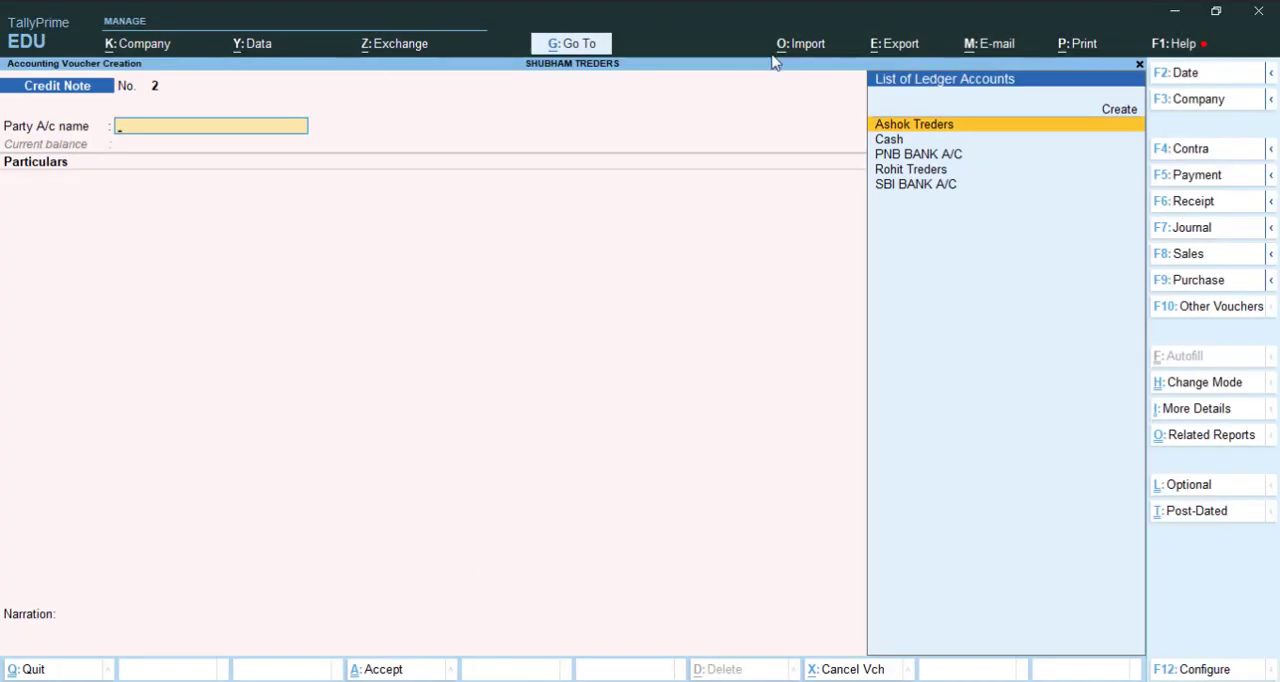
Step: In TallyPrime, change to a Debit Note voucher and select Ashok Treders as the party, accepting the default dispatch and party details
left_click(1192, 312)
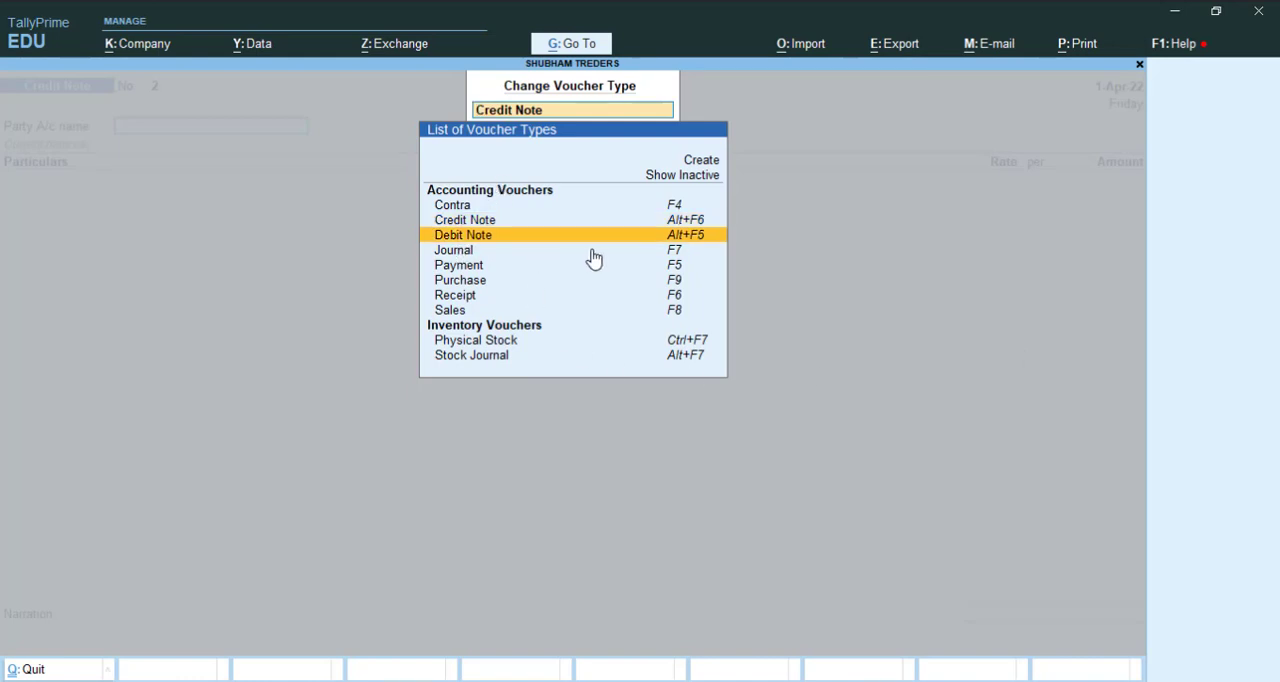
key("Return")
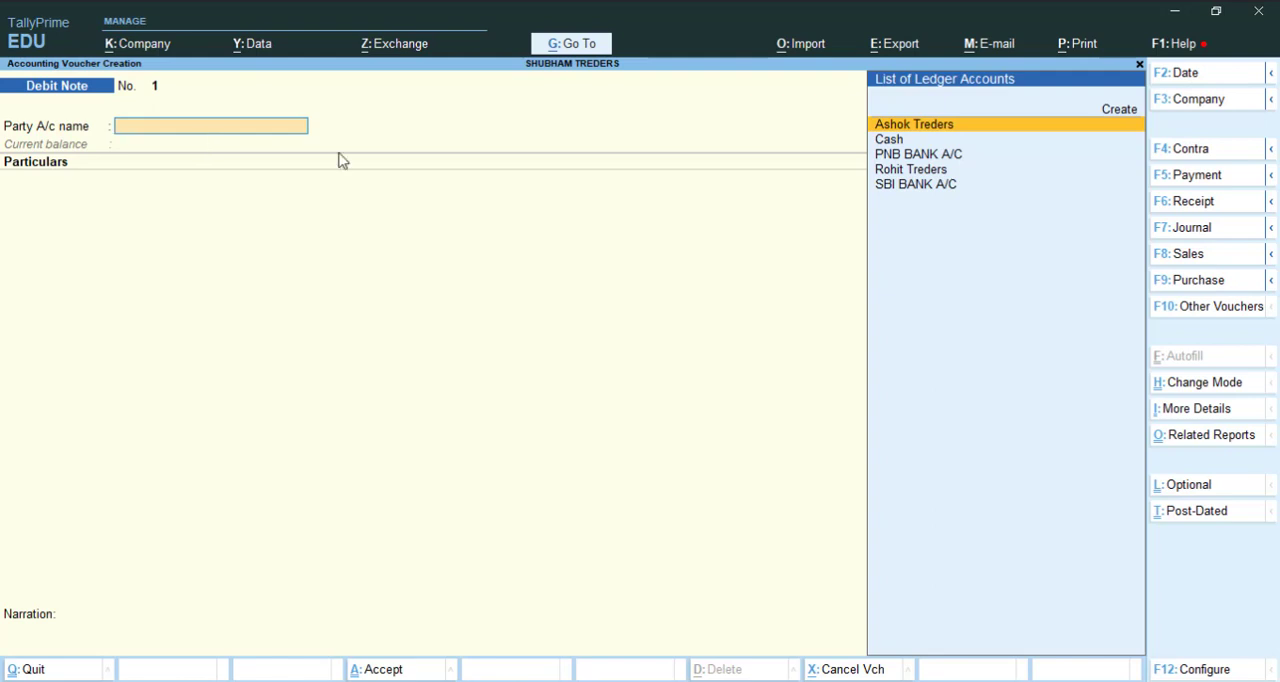
left_click(940, 135)
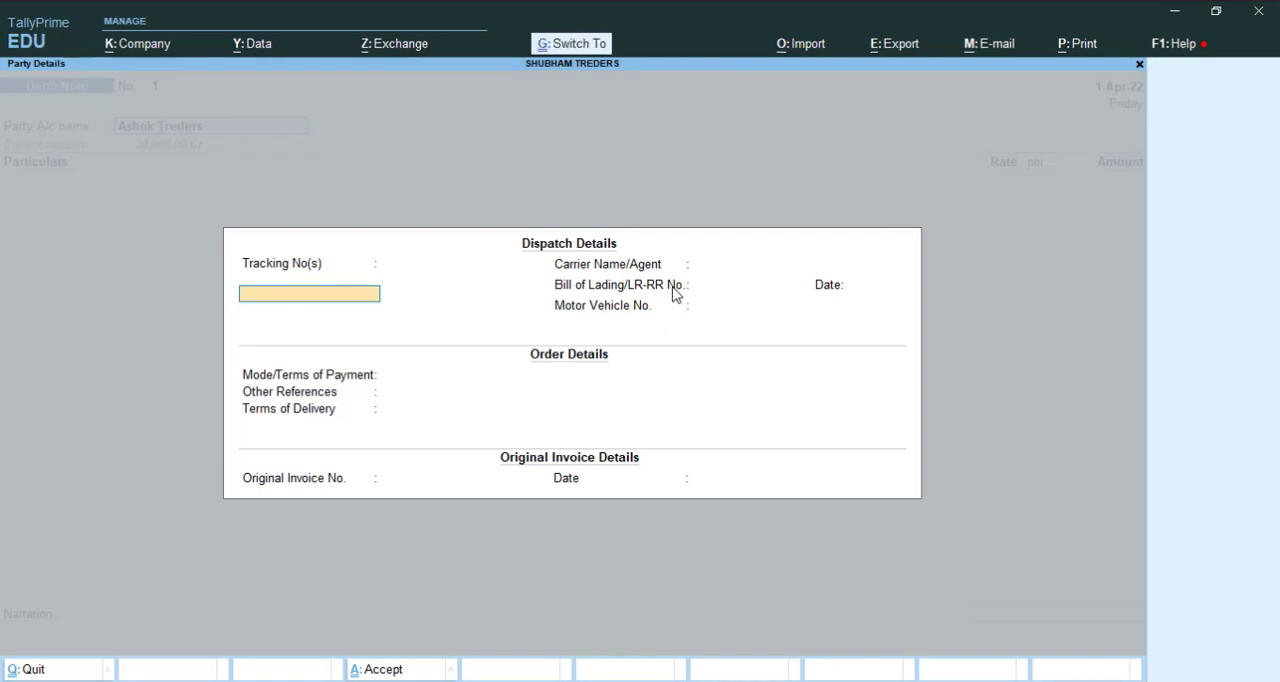
key("ctrl+a")
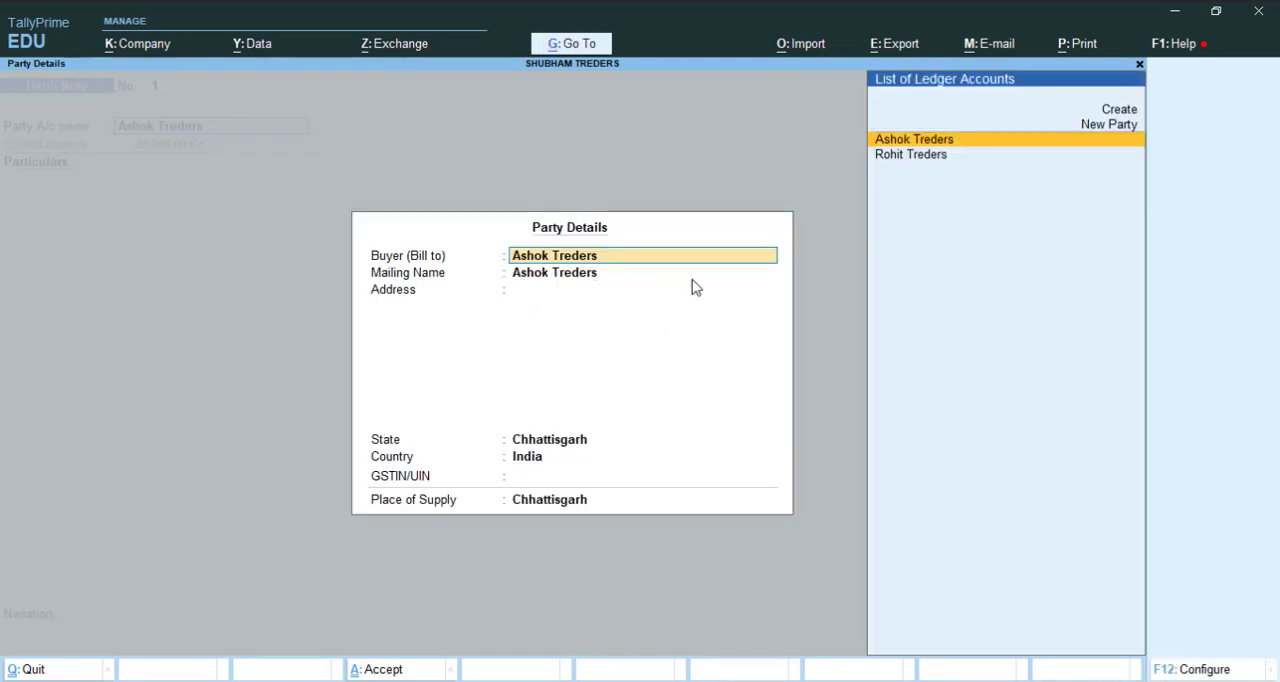
key("ctrl+a")
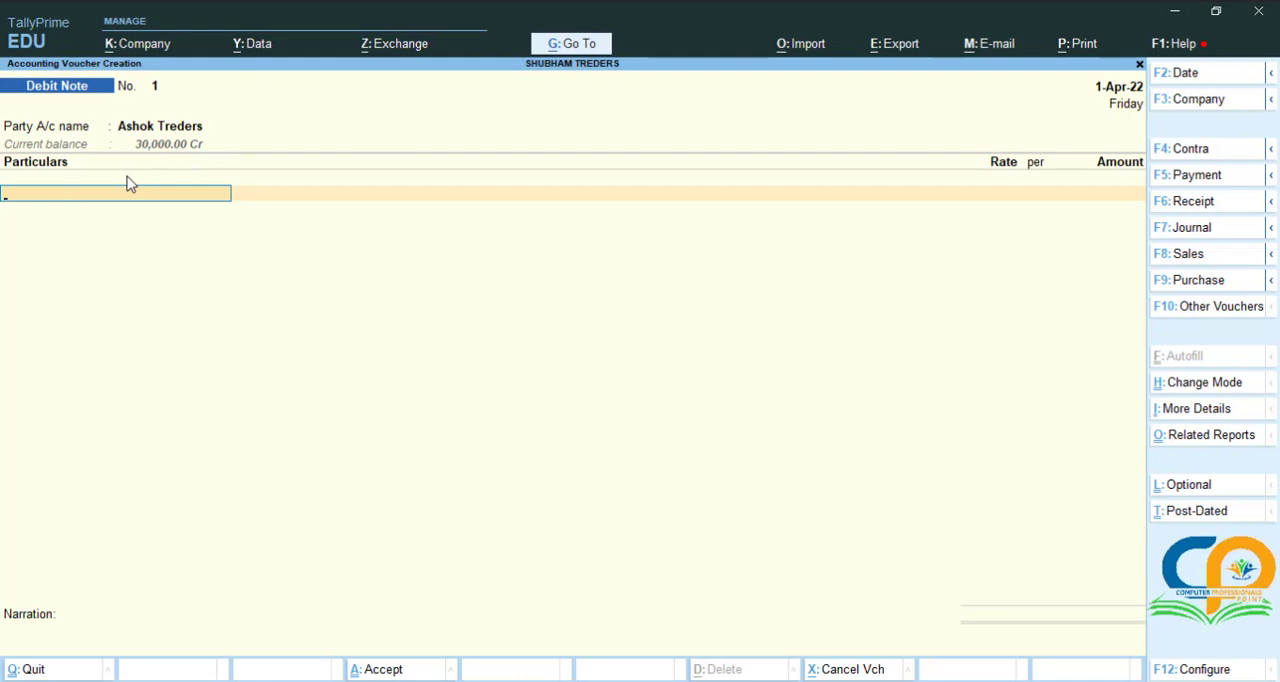
Step: Create a ledger named Purchase Return under Purchase Accounts for the debit note's particulars
key("alt")
key("alt+c")
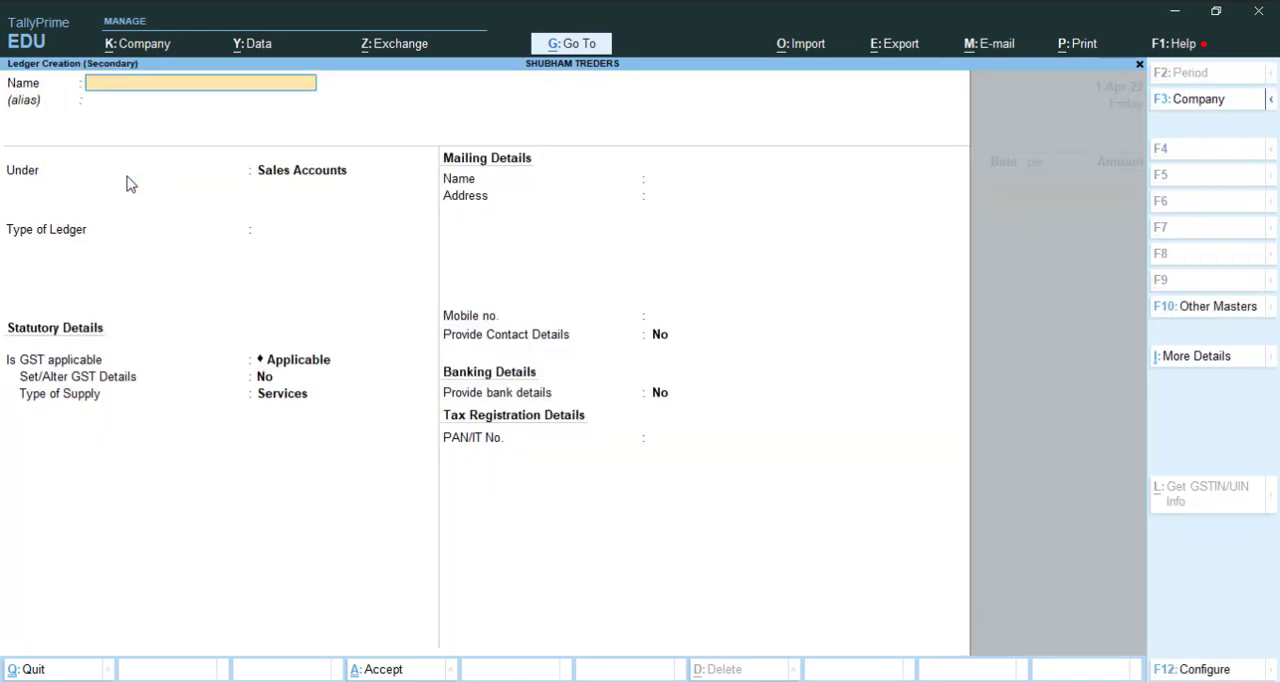
type("Purchase Return")
key("Return")
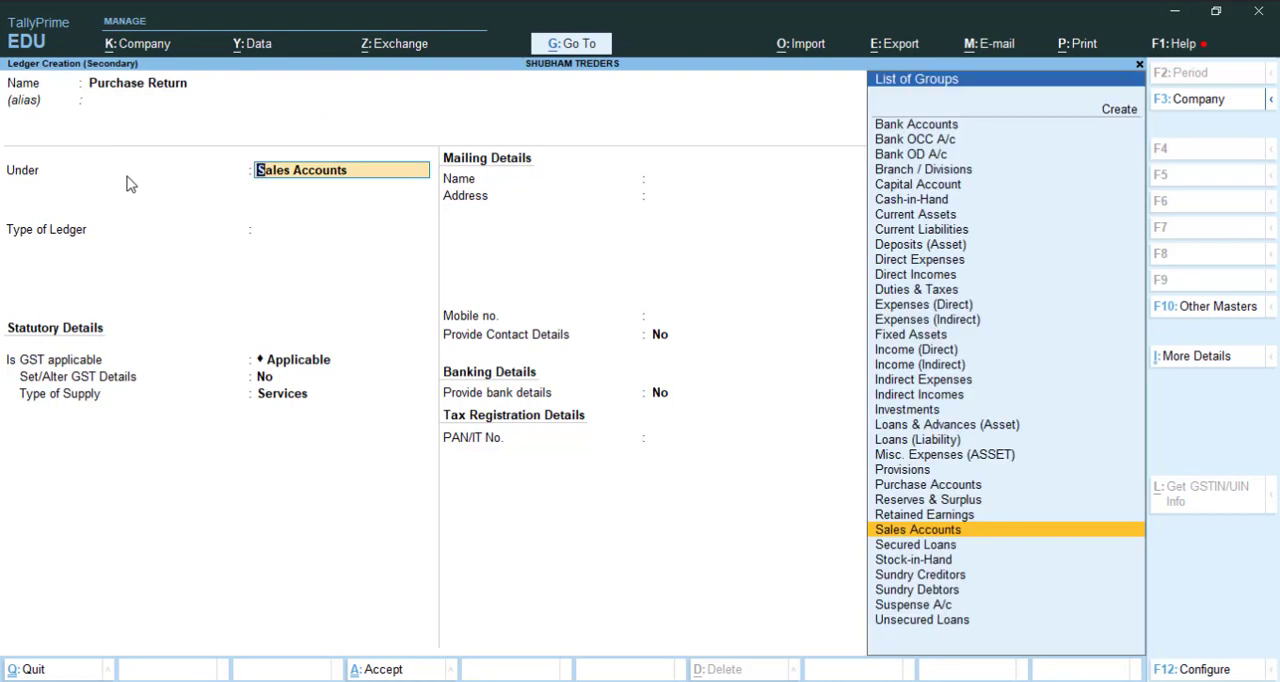
type("Pu")
key("Return")
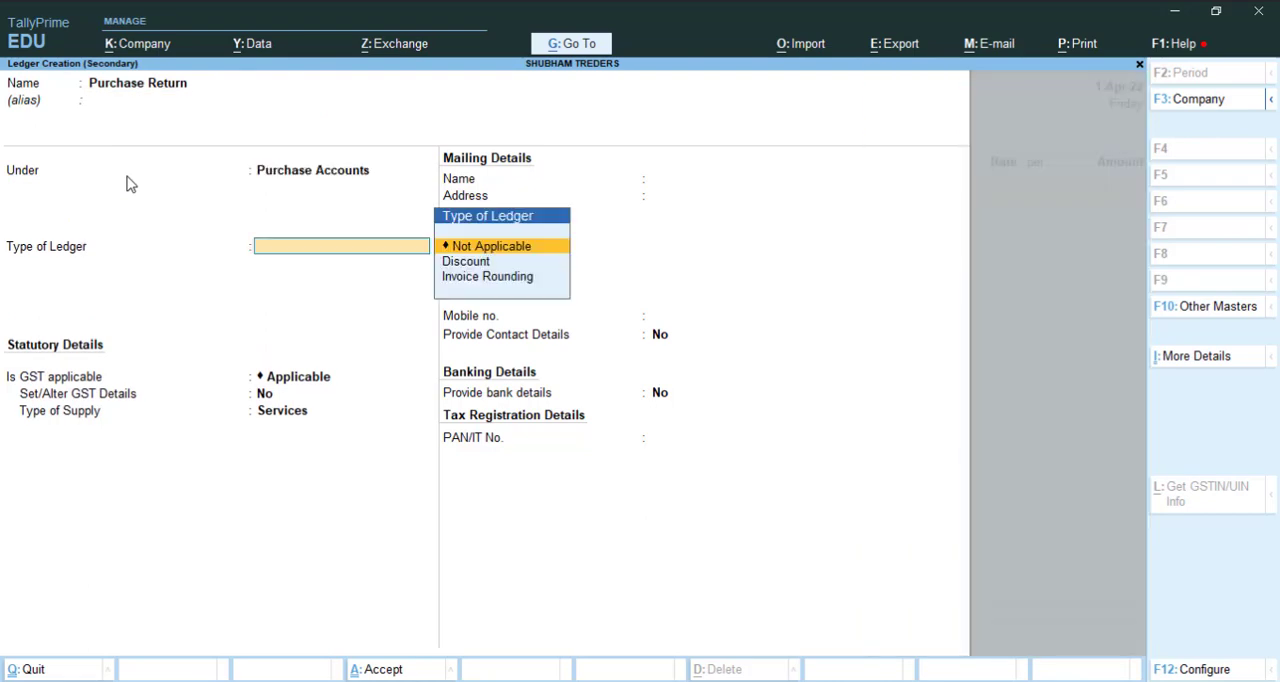
key("ctrl+a")
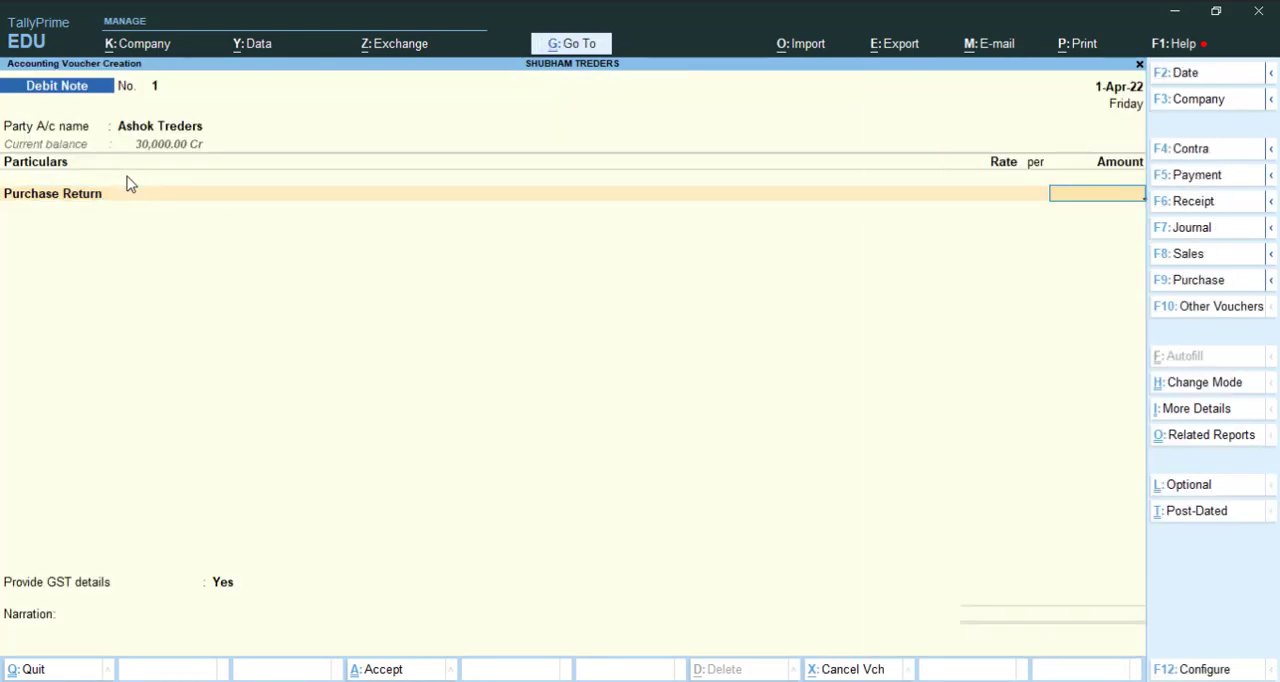
Step: Set the Purchase Return amount to 5500 and save the debit note
type("5500")
key("Return")
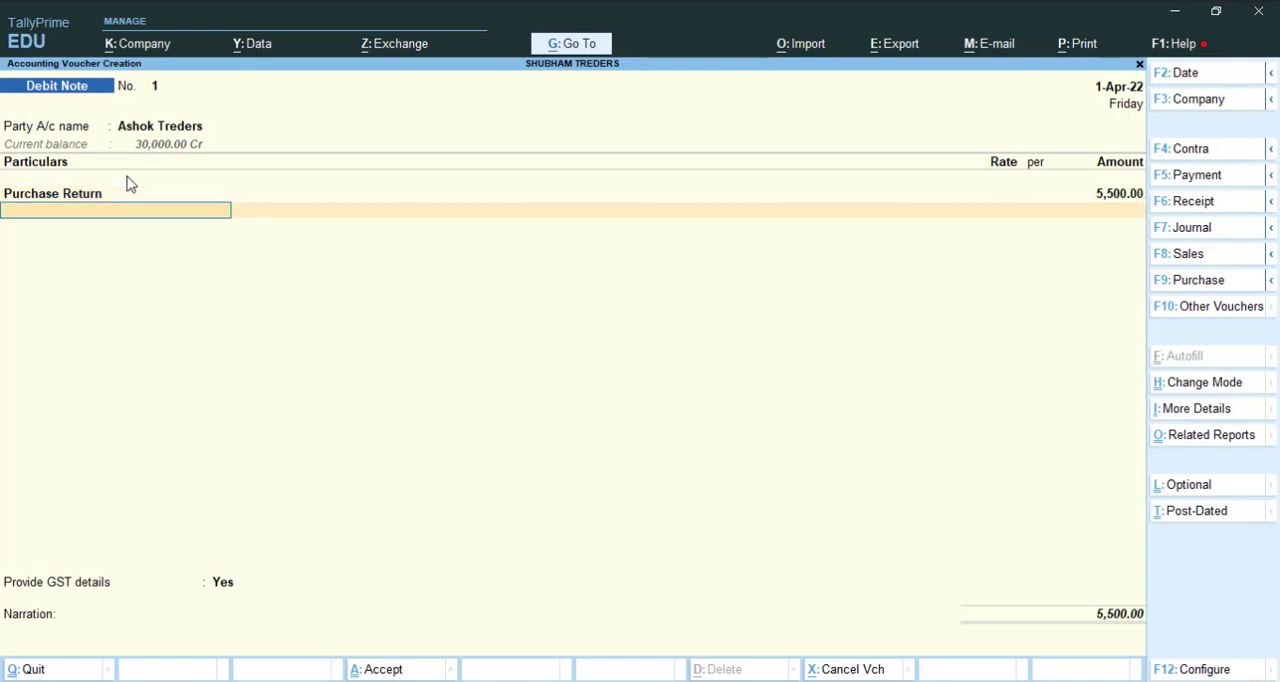
key("ctrl")
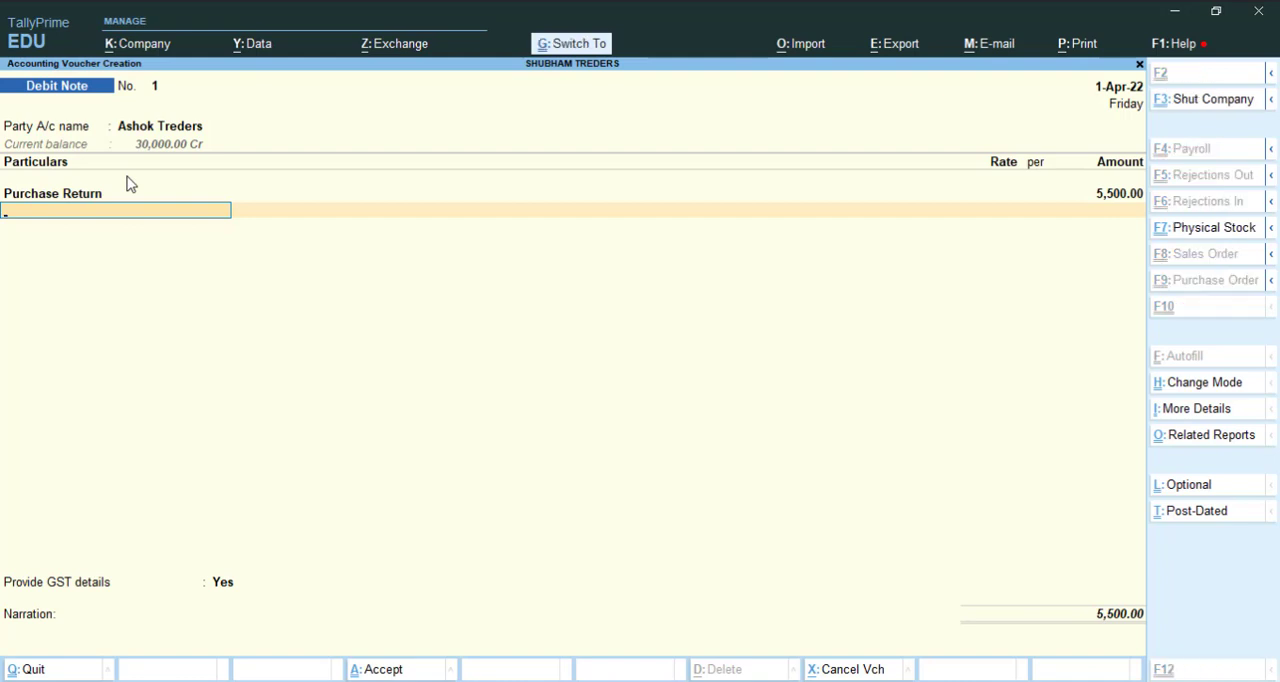
key("ctrl+a")
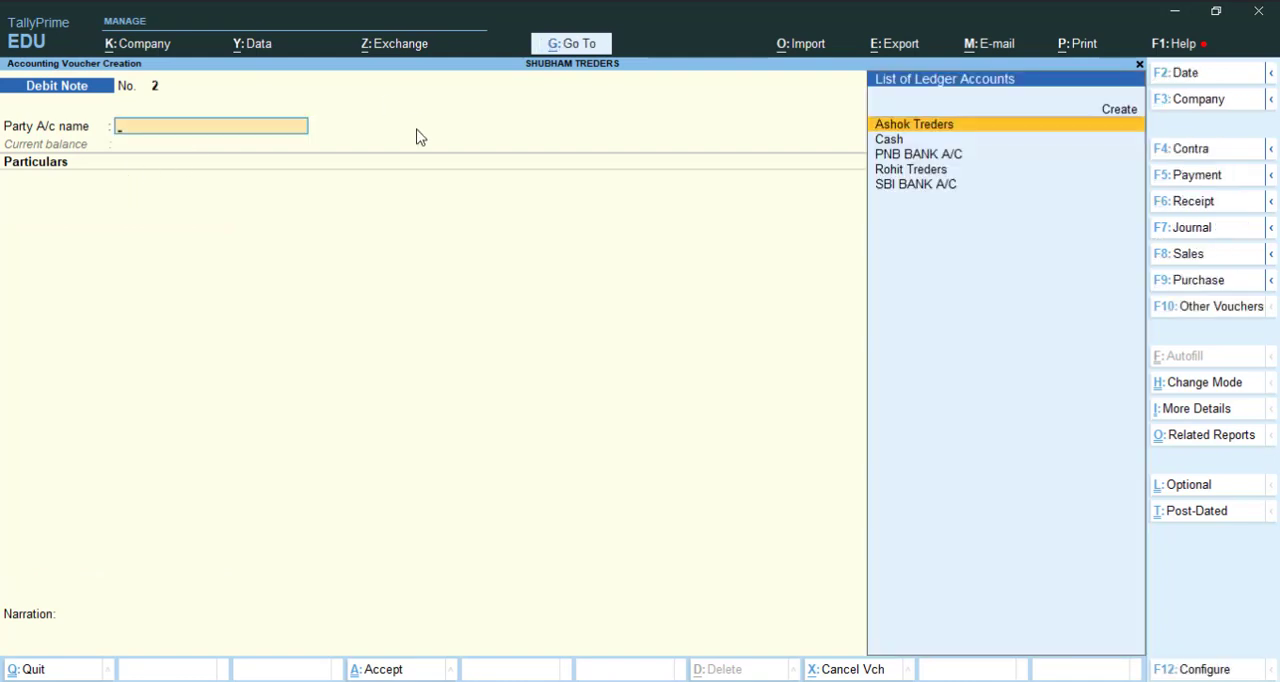
Step: Leave voucher entry and open the Day Book to check the credit note and debit note entries
key("Escape")
key("y")
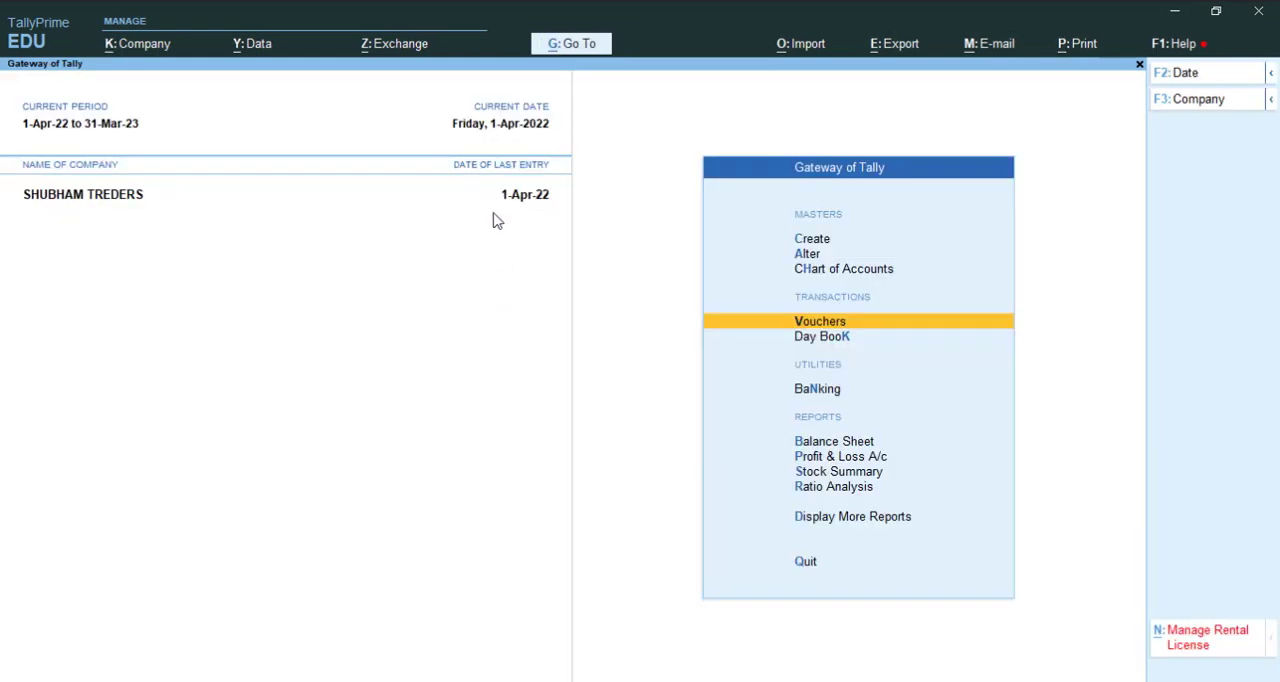
left_click(841, 340)
left_click(843, 345)
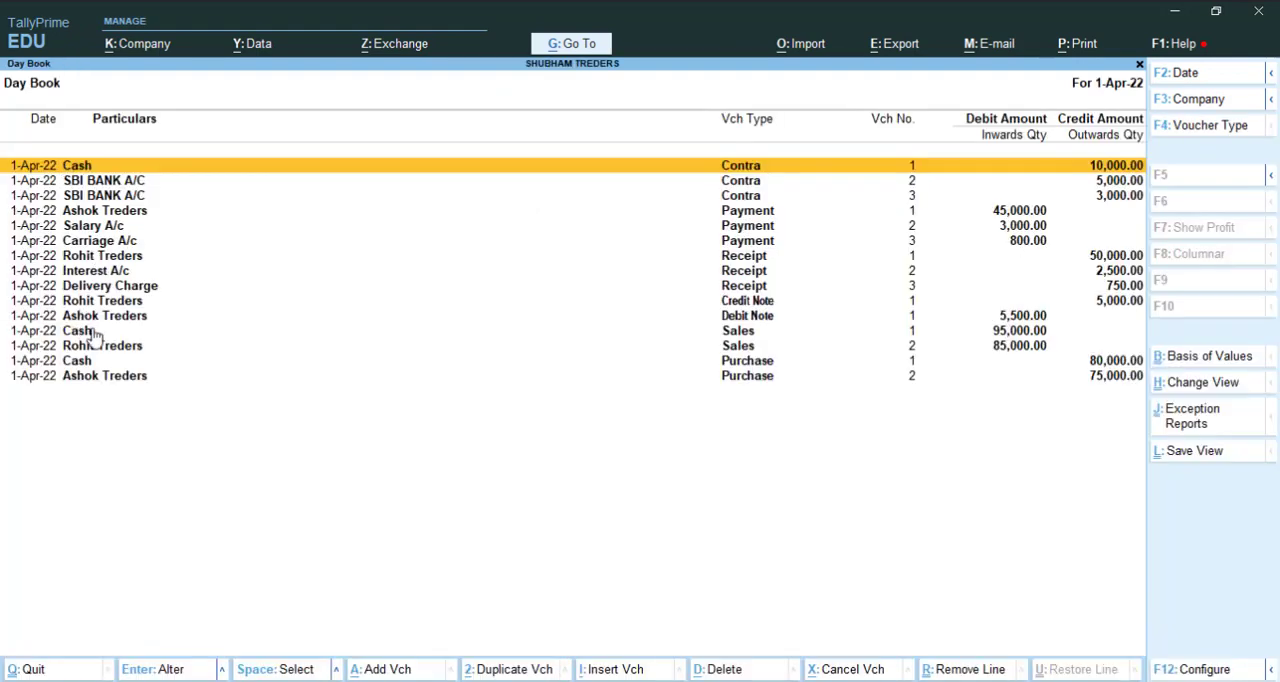
left_click(726, 300)
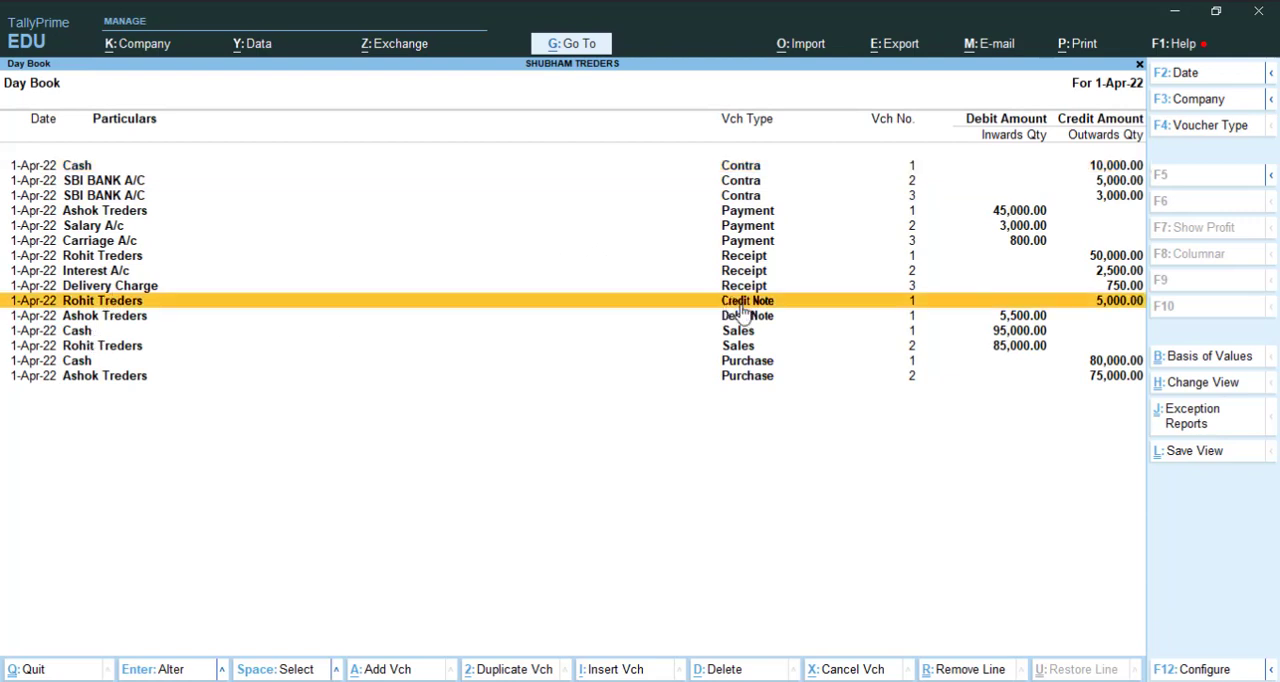
key("Down")
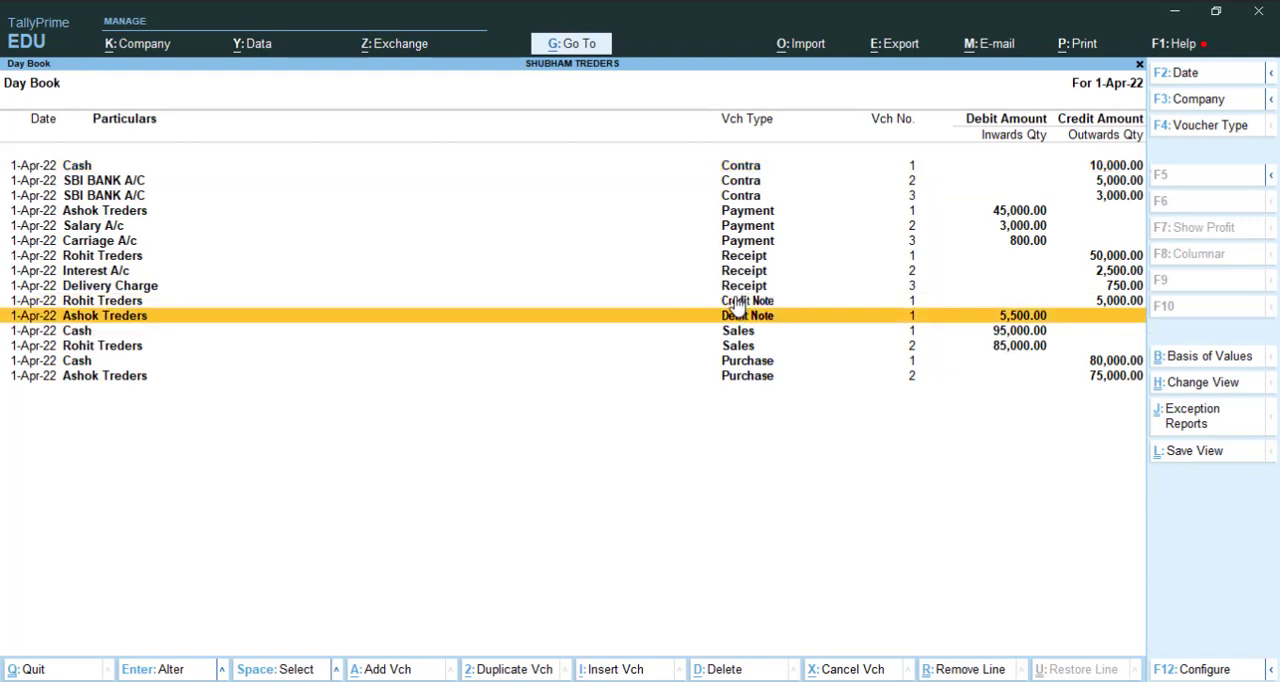